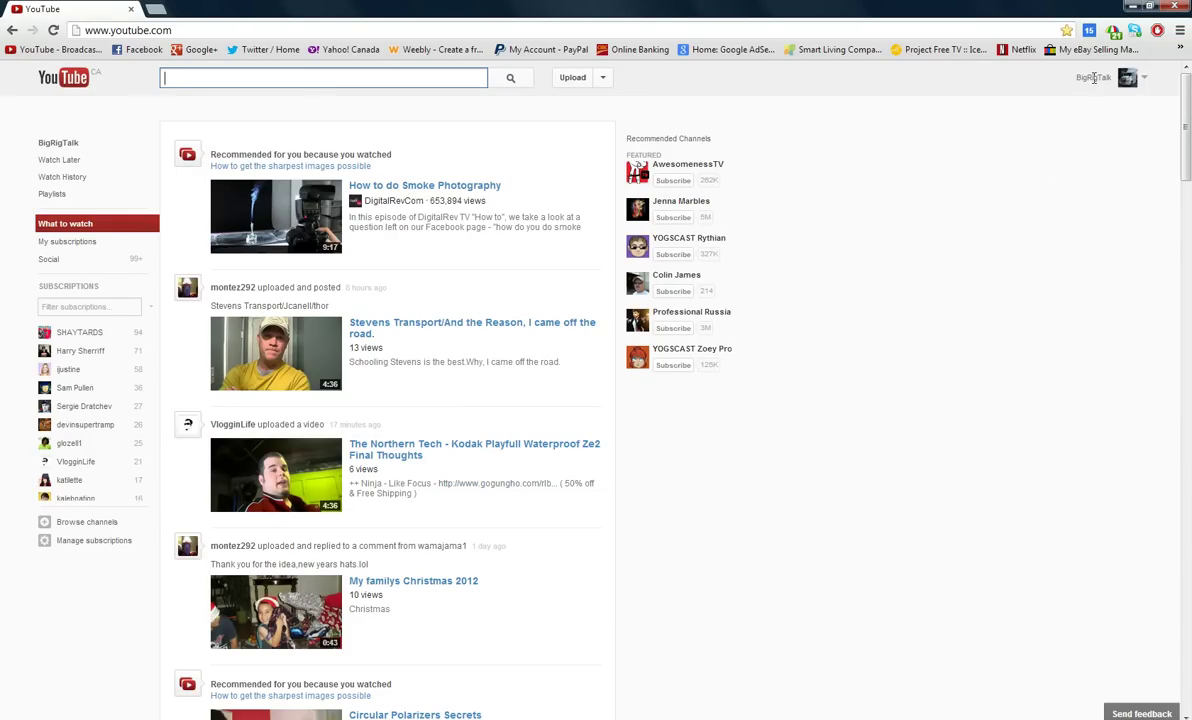
# Go to the Big Rig Talk channel's settings and show the background image repeat choices.
pyautogui.click(1144, 83)
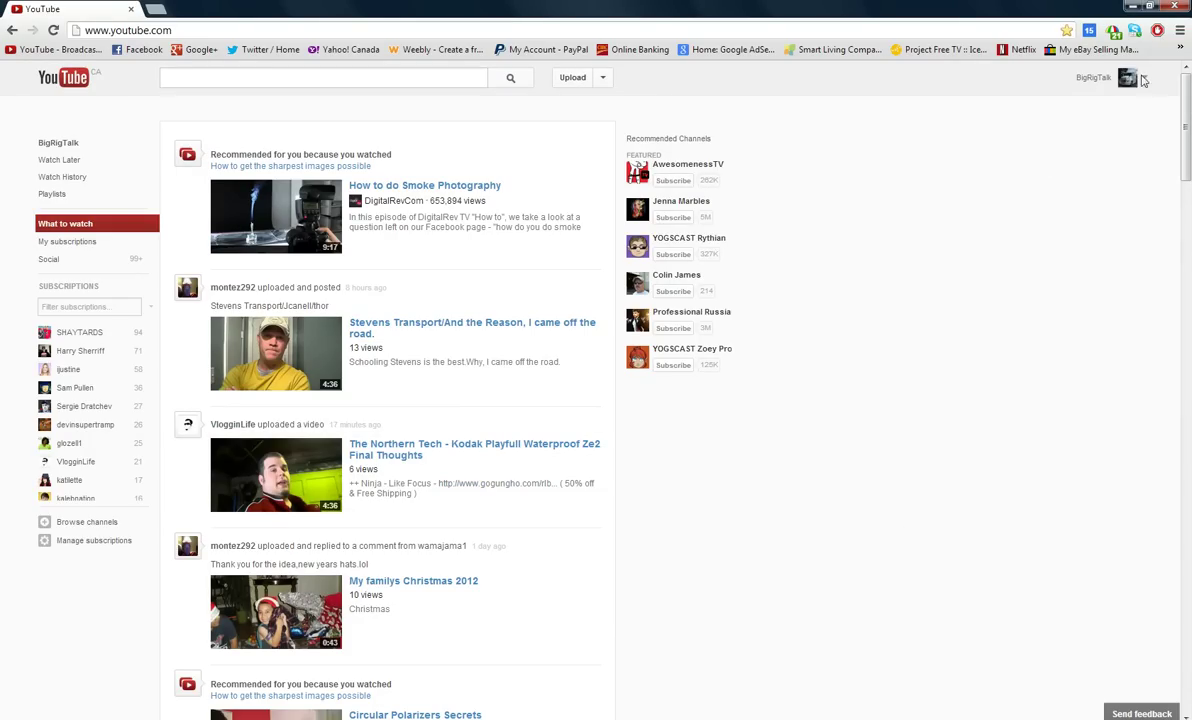
pyautogui.click(1146, 83)
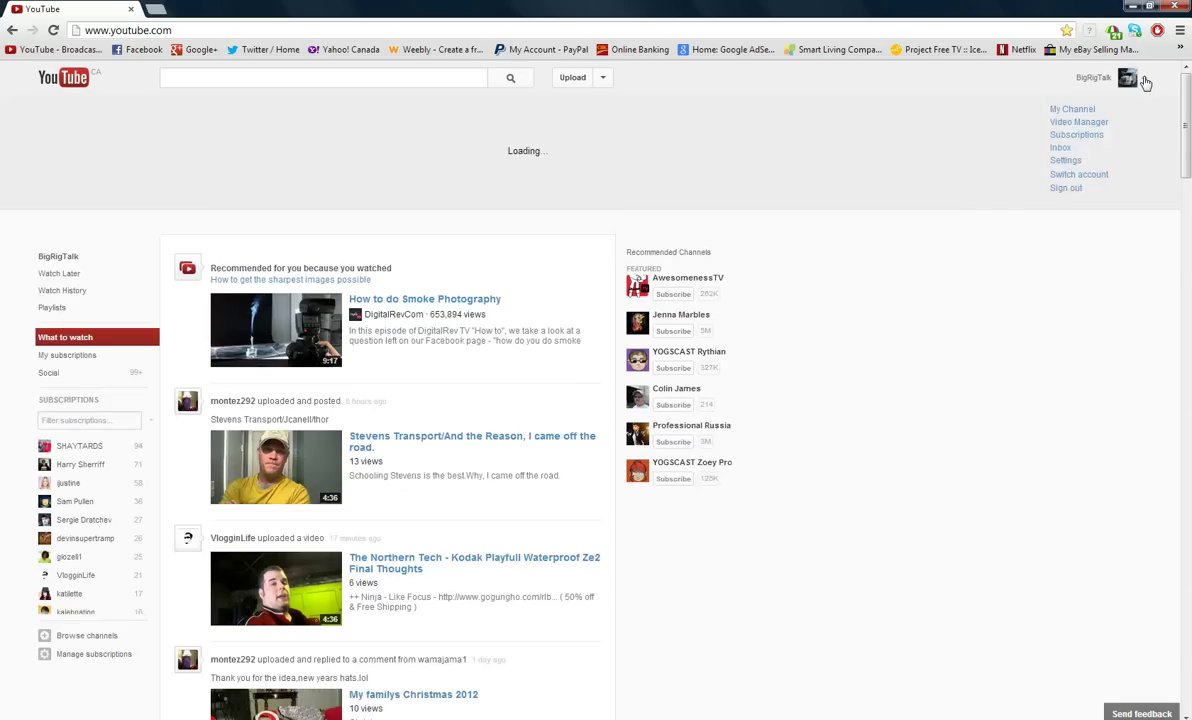
pyautogui.click(1075, 110)
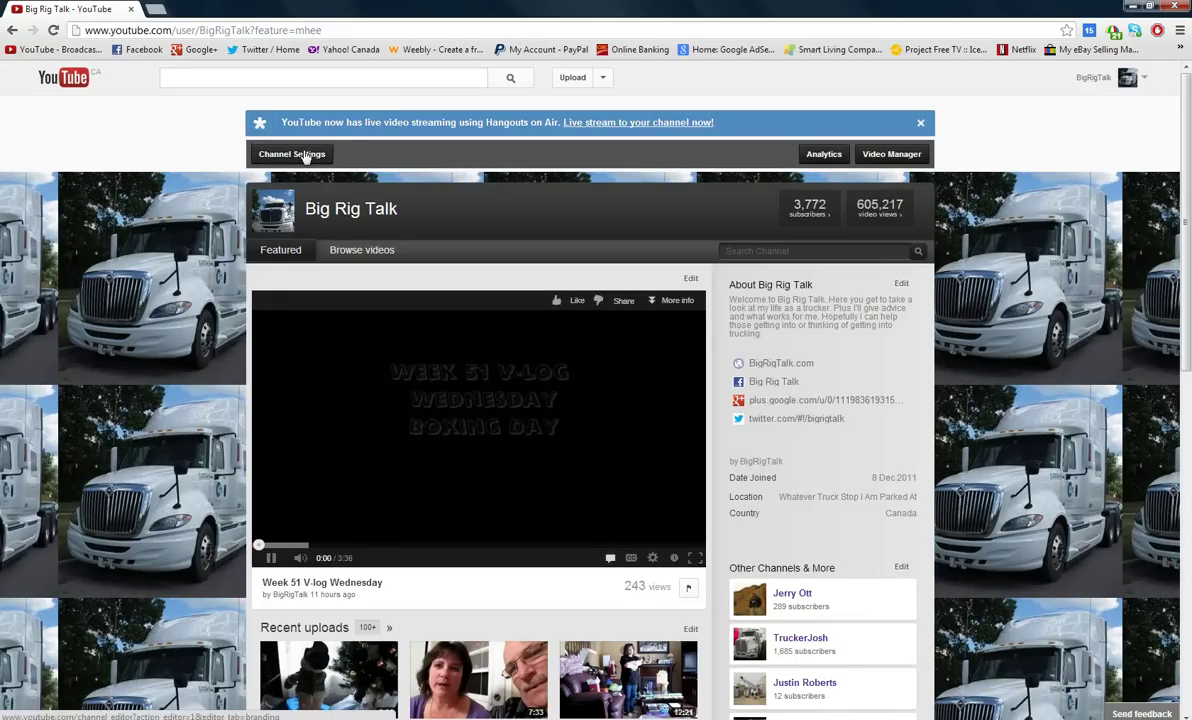
pyautogui.click(305, 155)
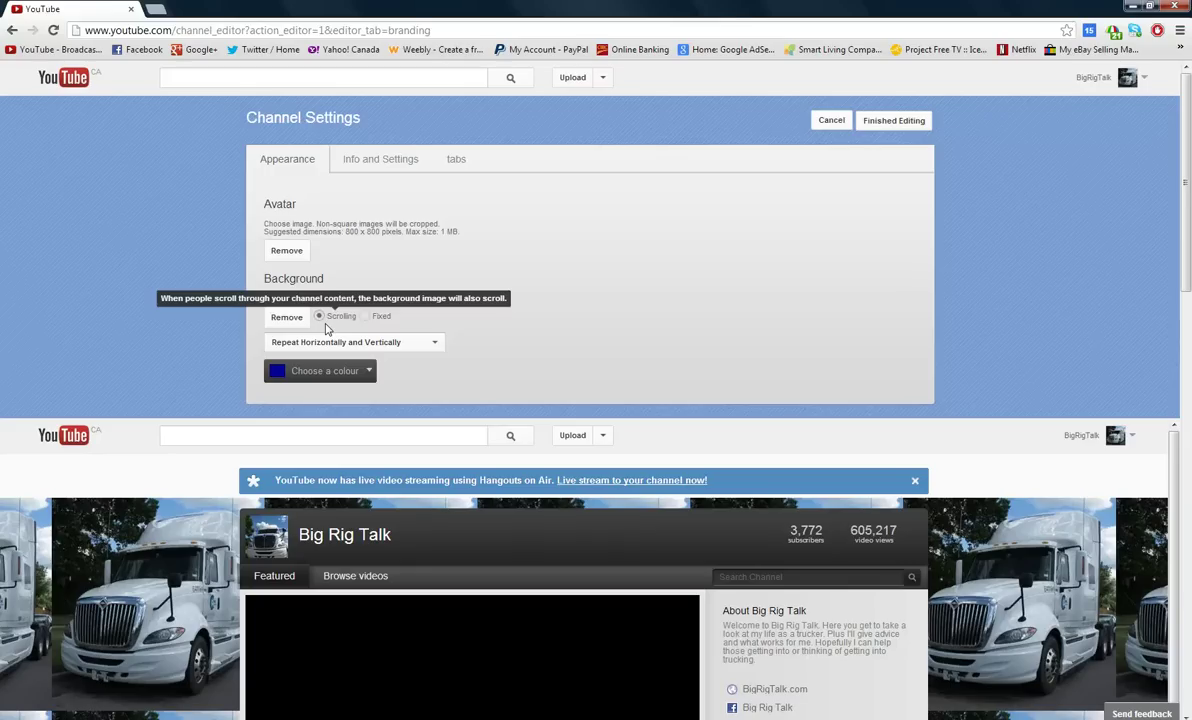
pyautogui.click(436, 347)
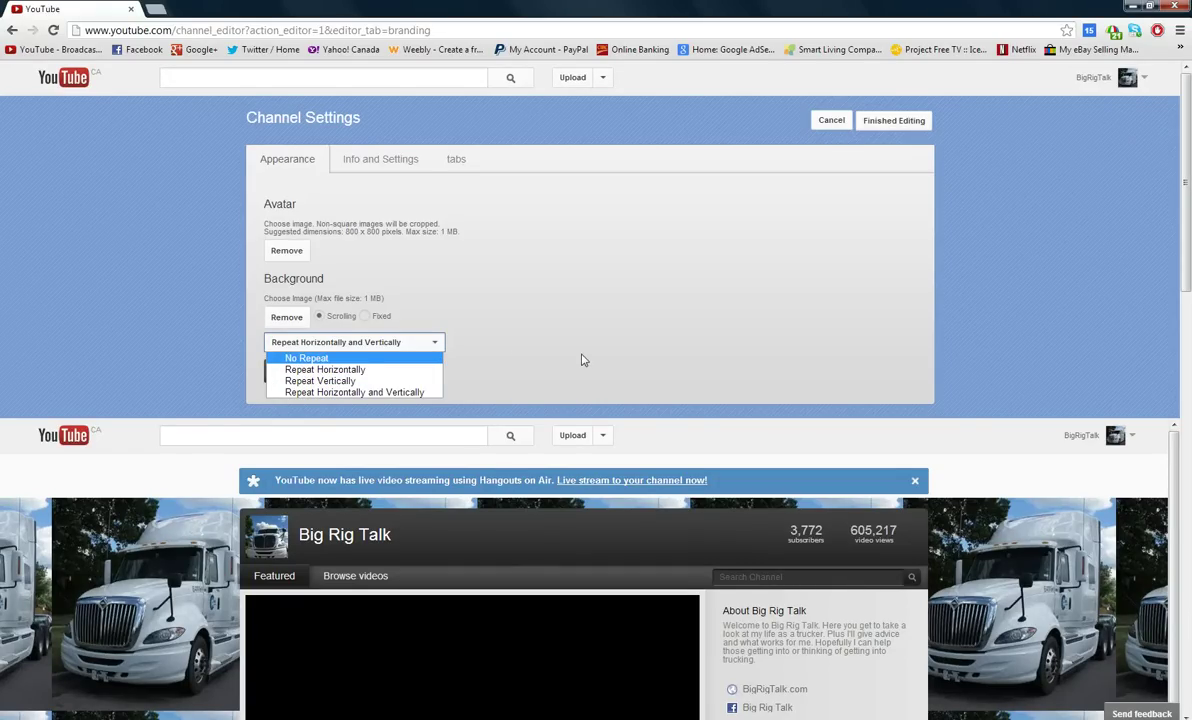
# Show the Info and Settings tabs panel with Featured default tab and Overview layout.
pyautogui.click(376, 162)
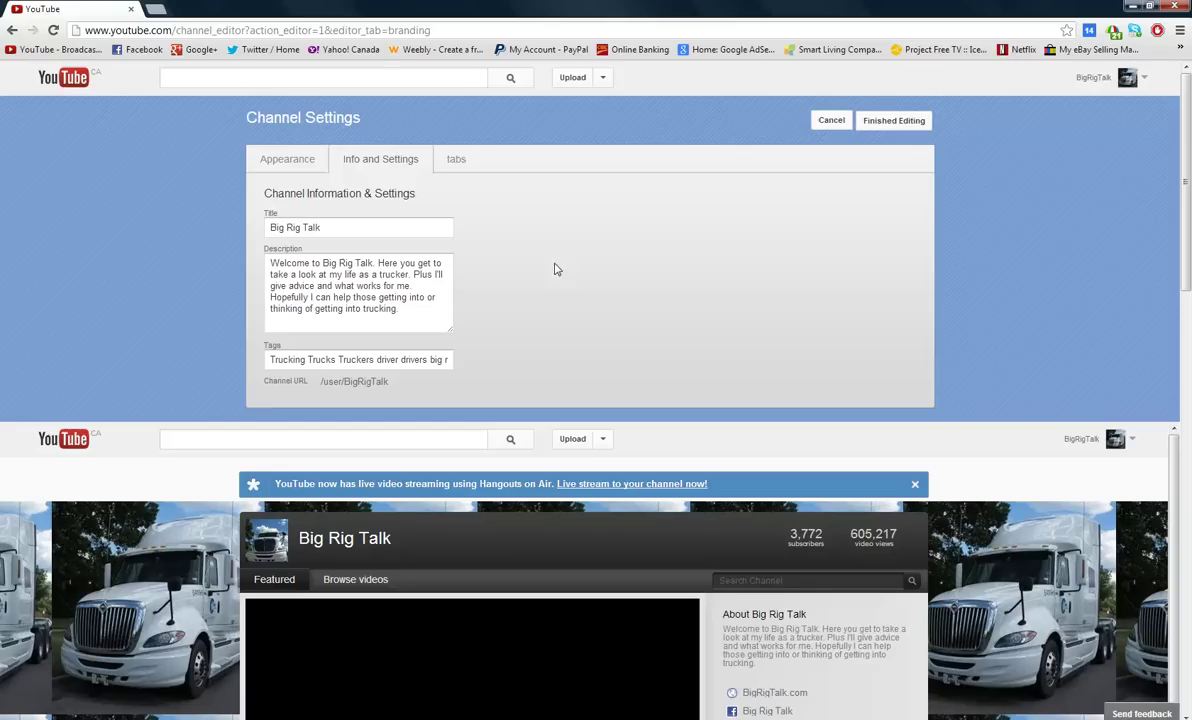
pyautogui.click(456, 161)
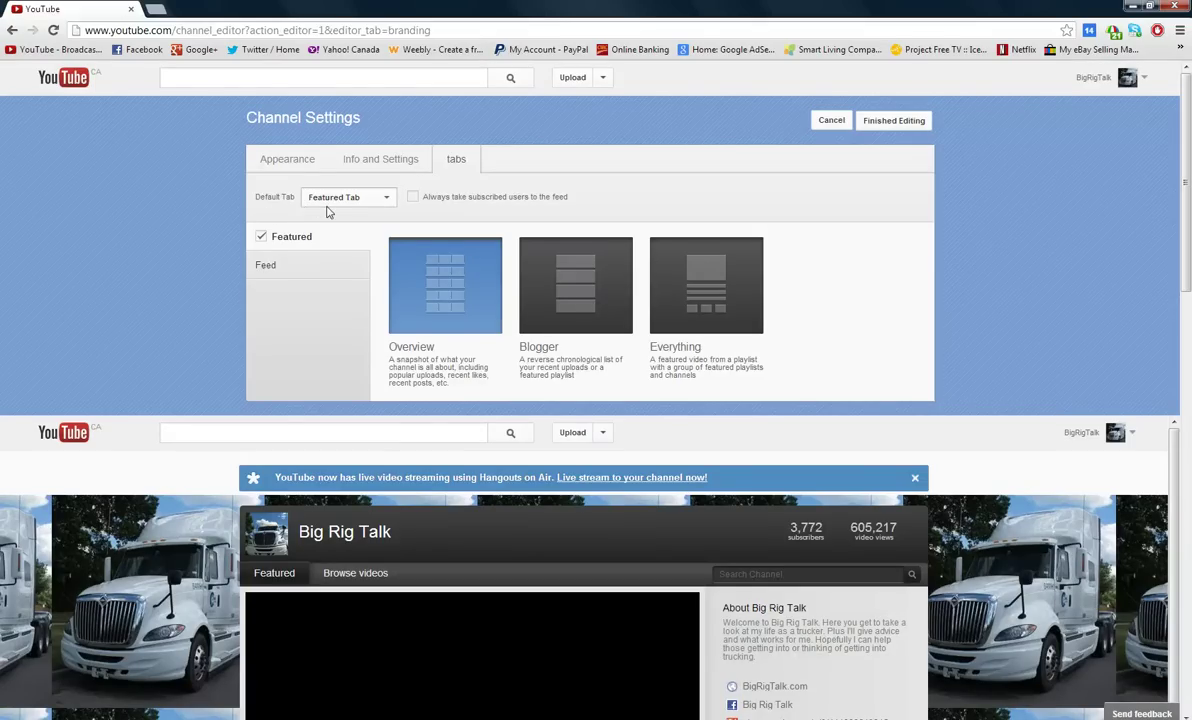
pyautogui.click(386, 200)
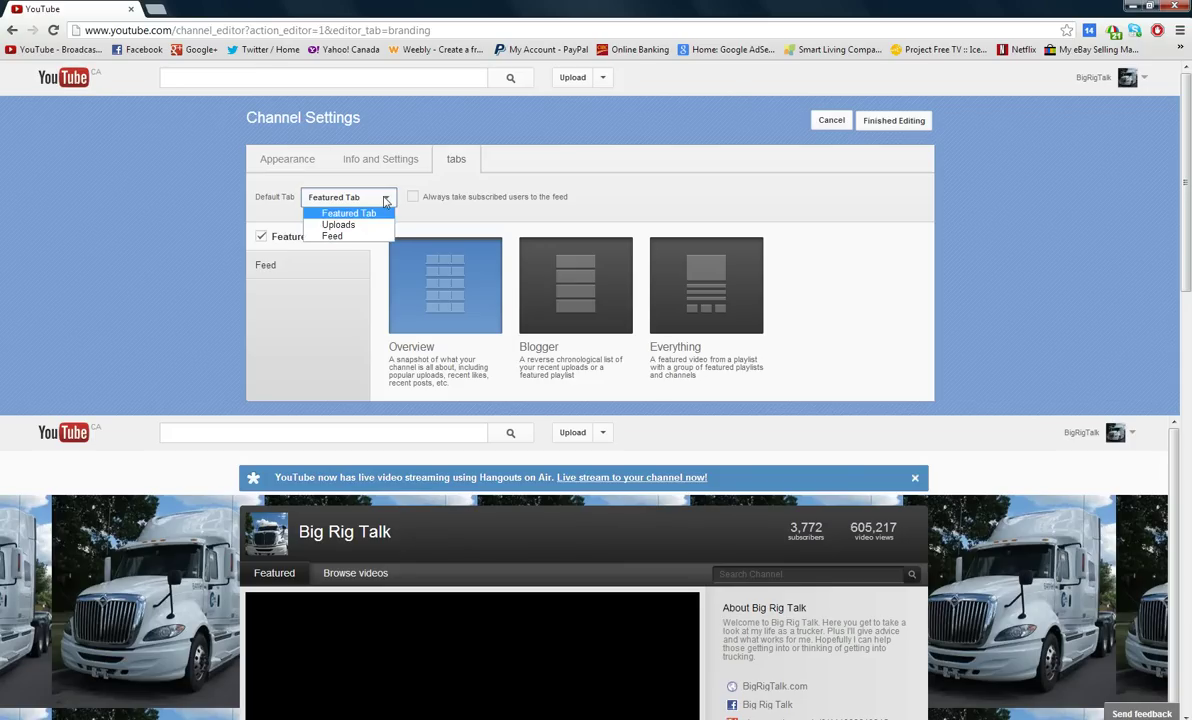
pyautogui.click(336, 237)
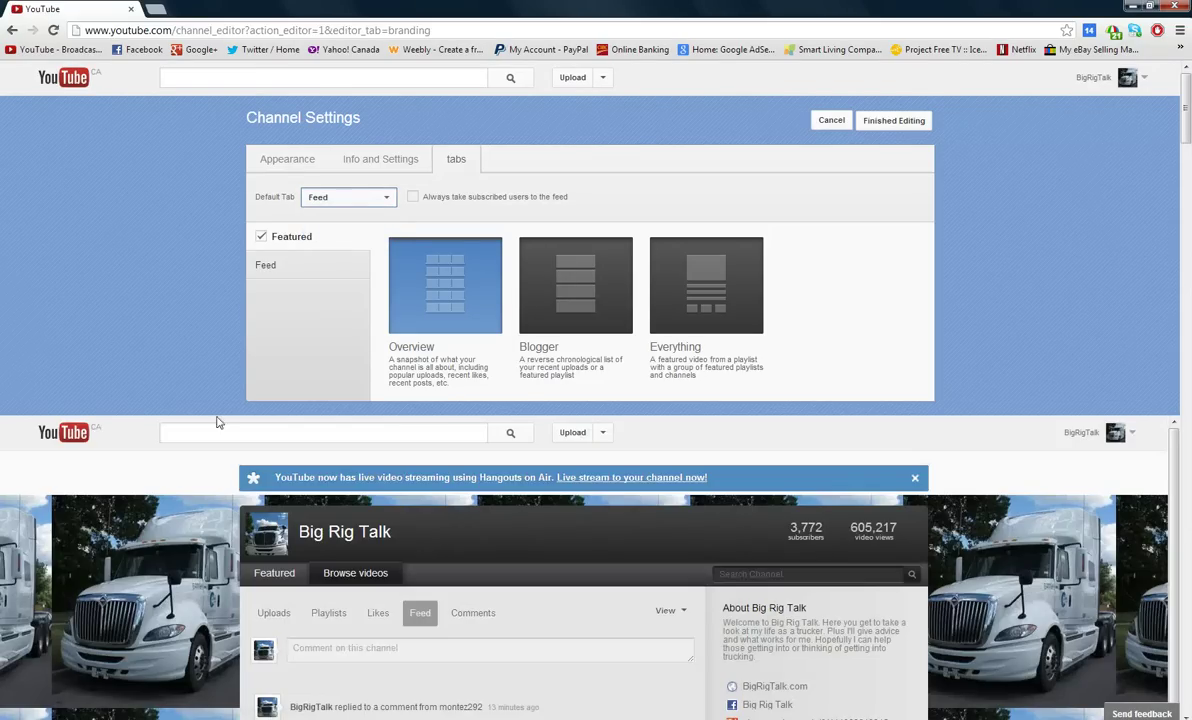
pyautogui.scroll(-1, 39, 260)
pyautogui.scroll(-1, 39, 260)
pyautogui.scroll(-1, 50, 280)
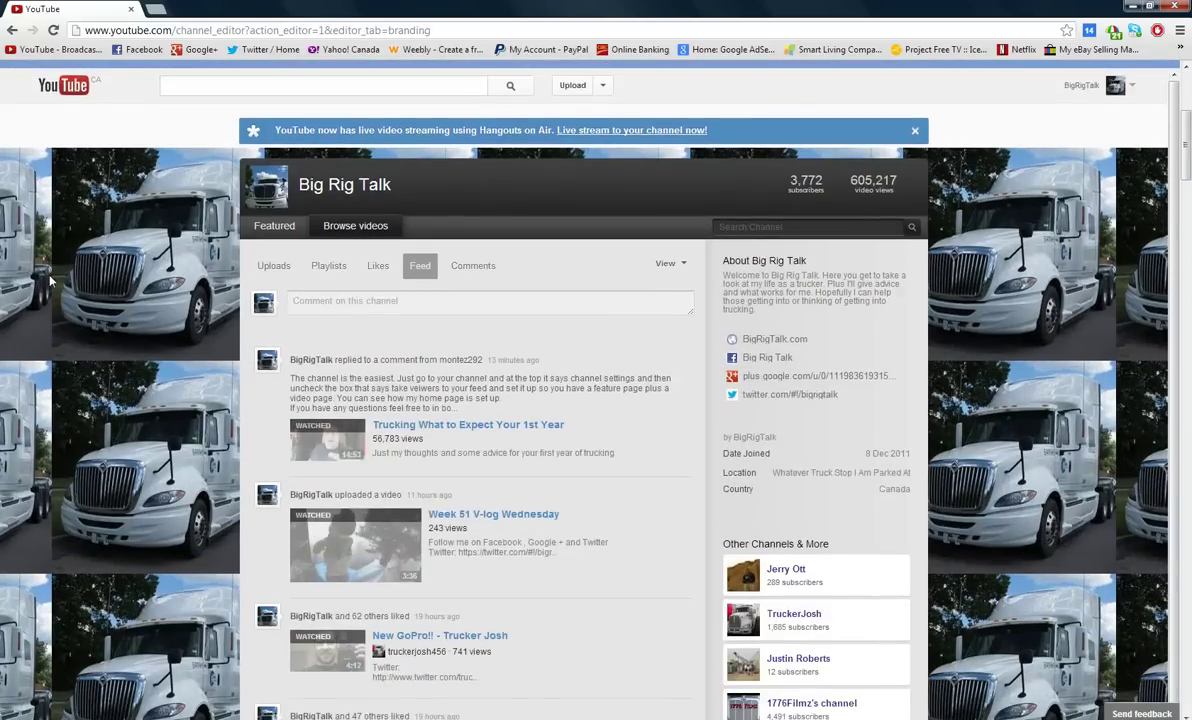
pyautogui.scroll(2, 46, 255)
pyautogui.scroll(1, 46, 255)
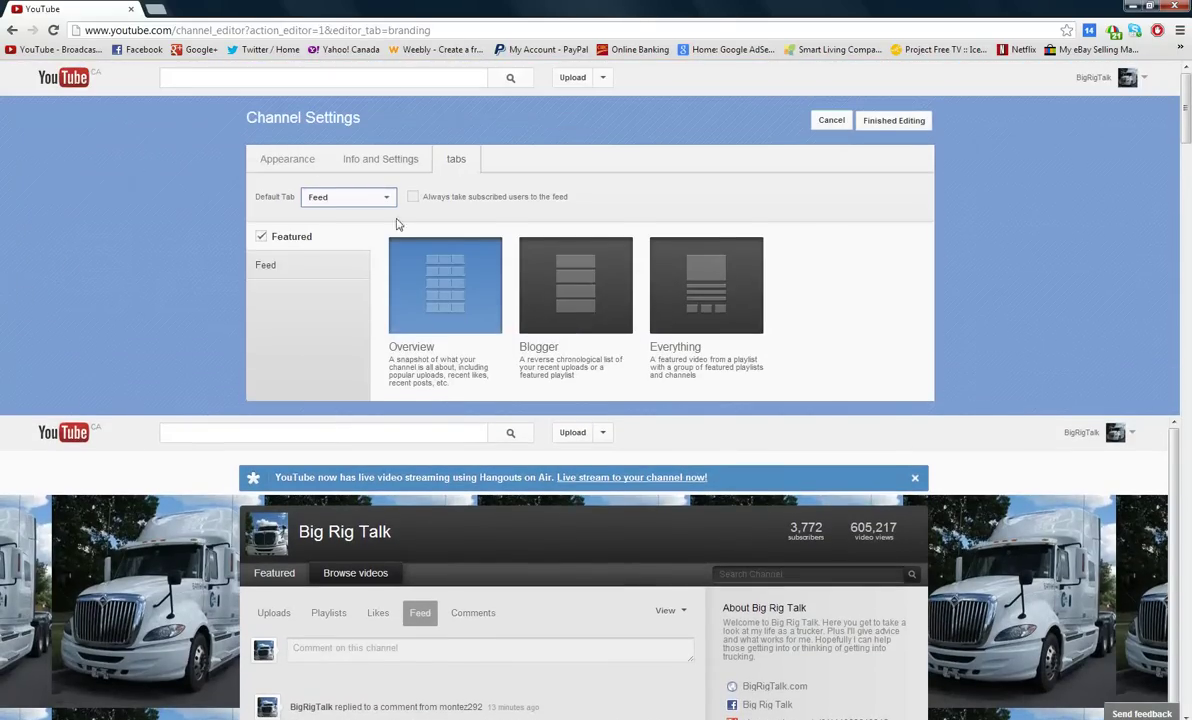
pyautogui.click(362, 196)
pyautogui.click(365, 214)
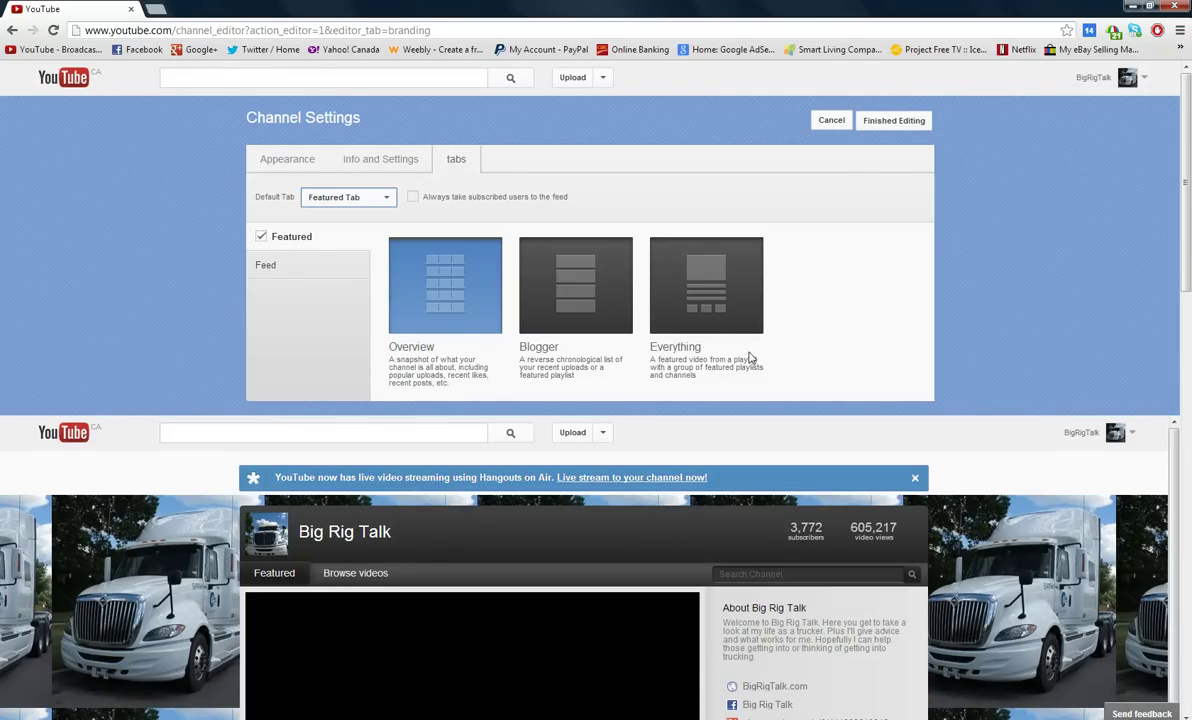
# Select the Everything layout for the Featured tab and scroll through its preview.
pyautogui.scroll(-2, 955, 265)
pyautogui.scroll(1, 1029, 291)
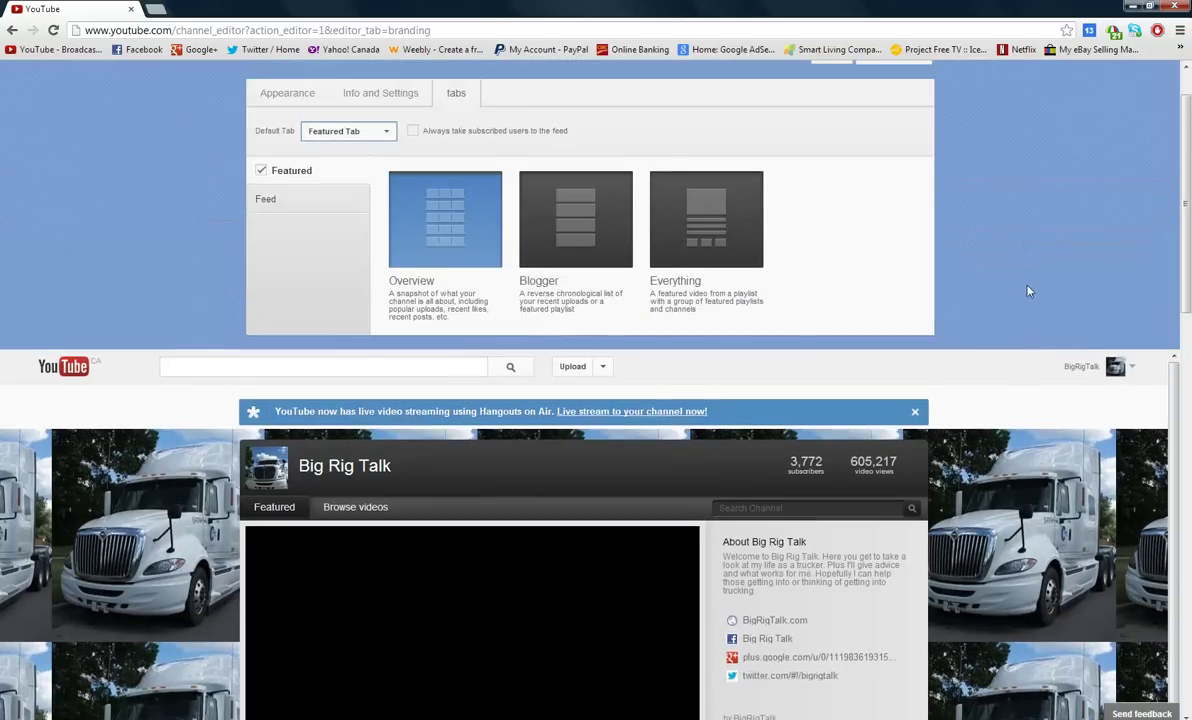
pyautogui.click(697, 250)
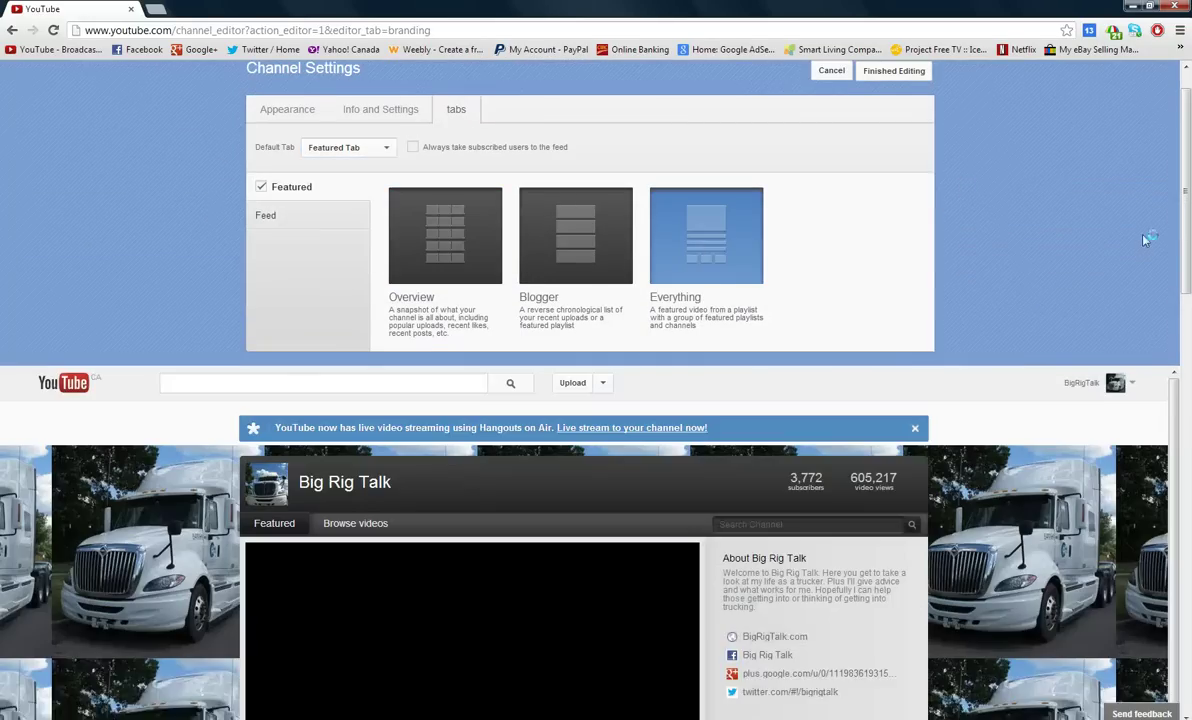
pyautogui.scroll(-1, 1040, 222)
pyautogui.scroll(-2, 1088, 250)
pyautogui.scroll(-1, 1088, 250)
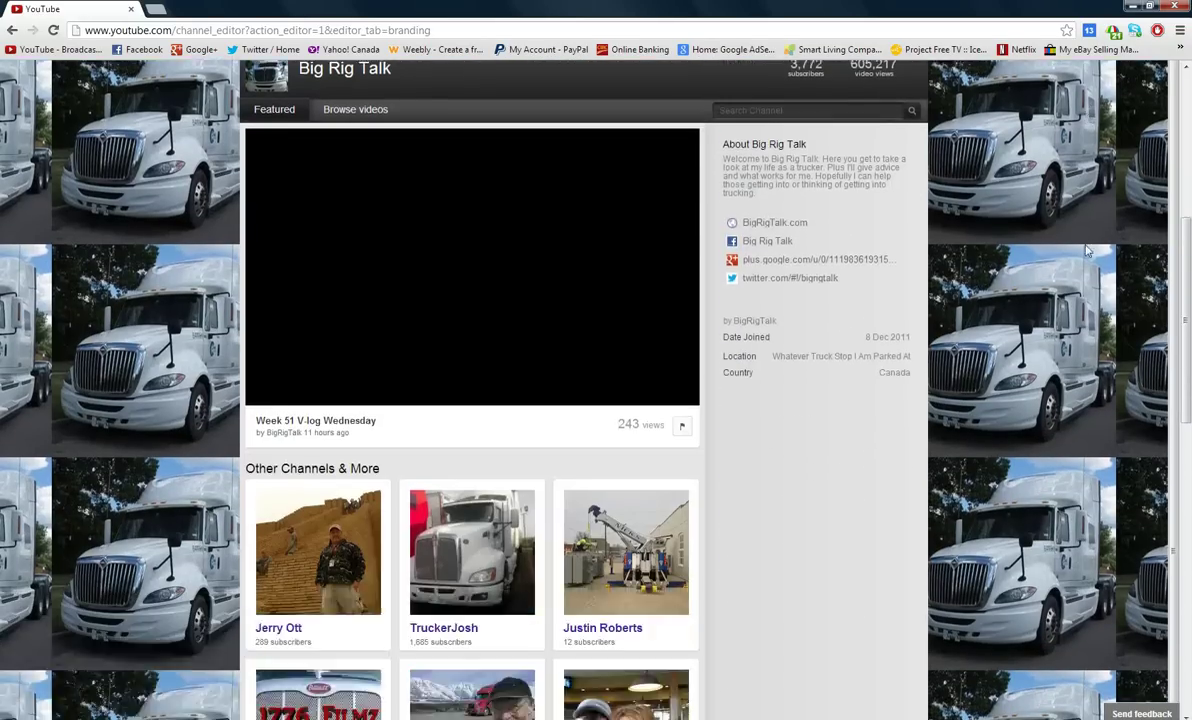
pyautogui.scroll(-3, 1088, 250)
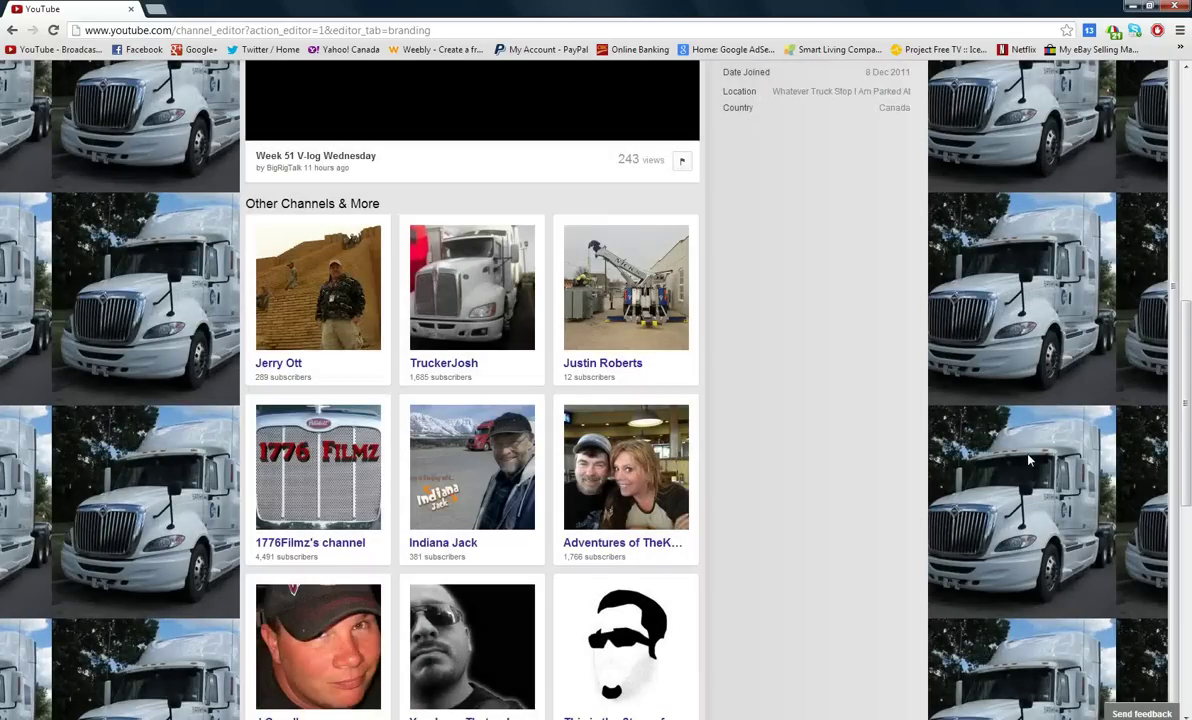
pyautogui.scroll(-3, 1030, 459)
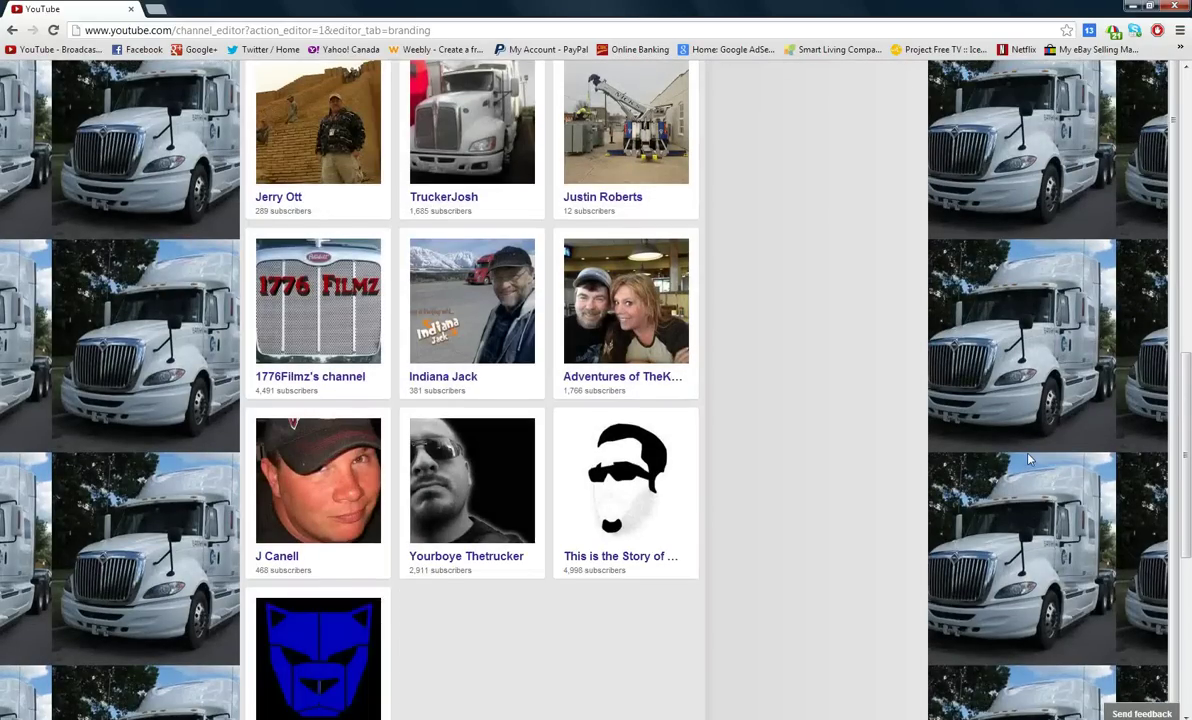
pyautogui.scroll(2, 1030, 459)
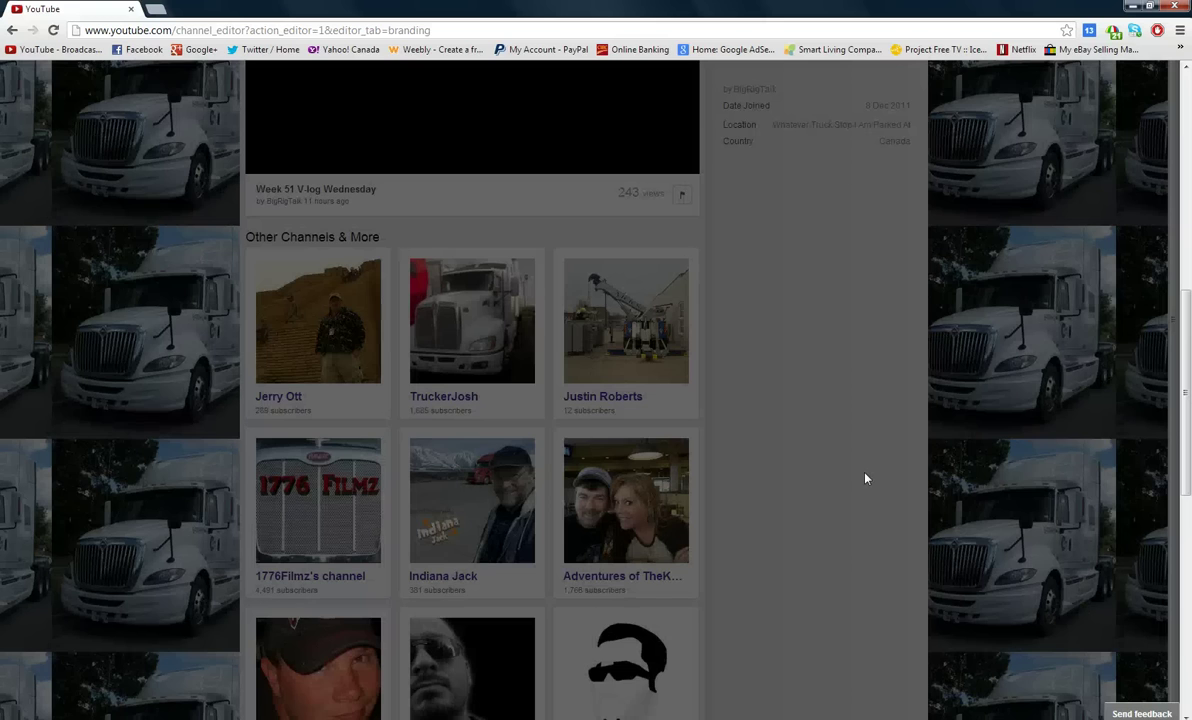
pyautogui.scroll(-2, 866, 479)
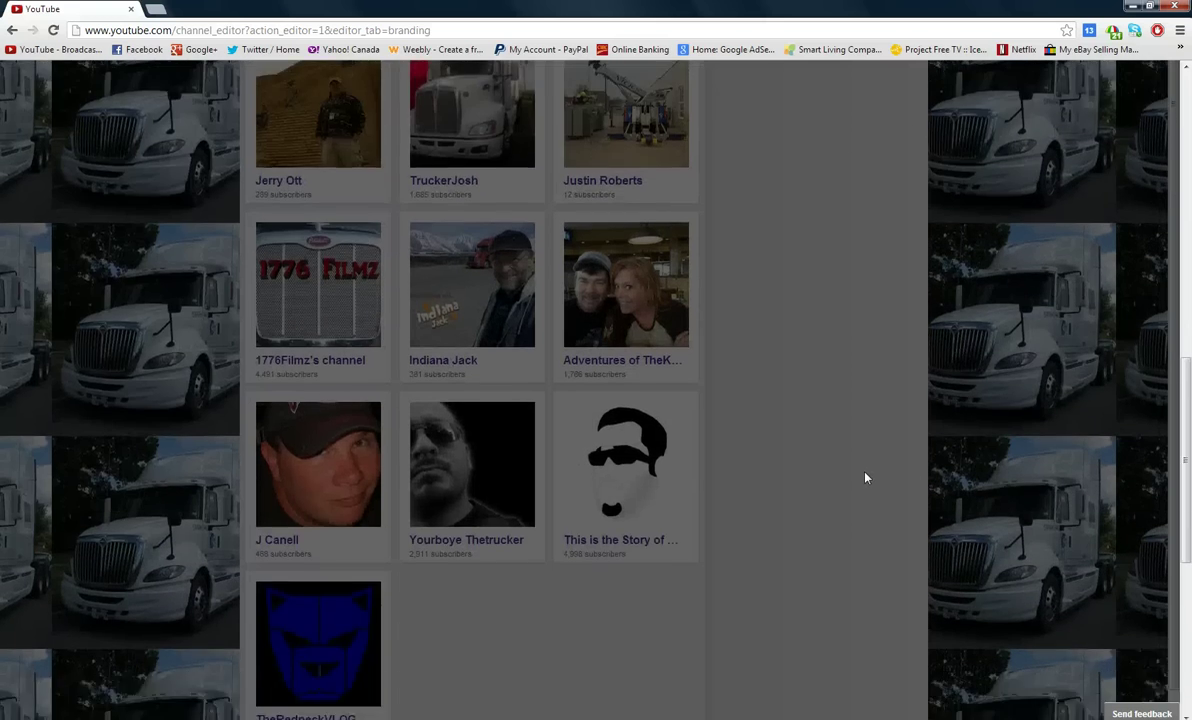
pyautogui.scroll(-1, 866, 478)
pyautogui.scroll(2, 866, 478)
pyautogui.scroll(2, 866, 478)
pyautogui.scroll(1, 1093, 337)
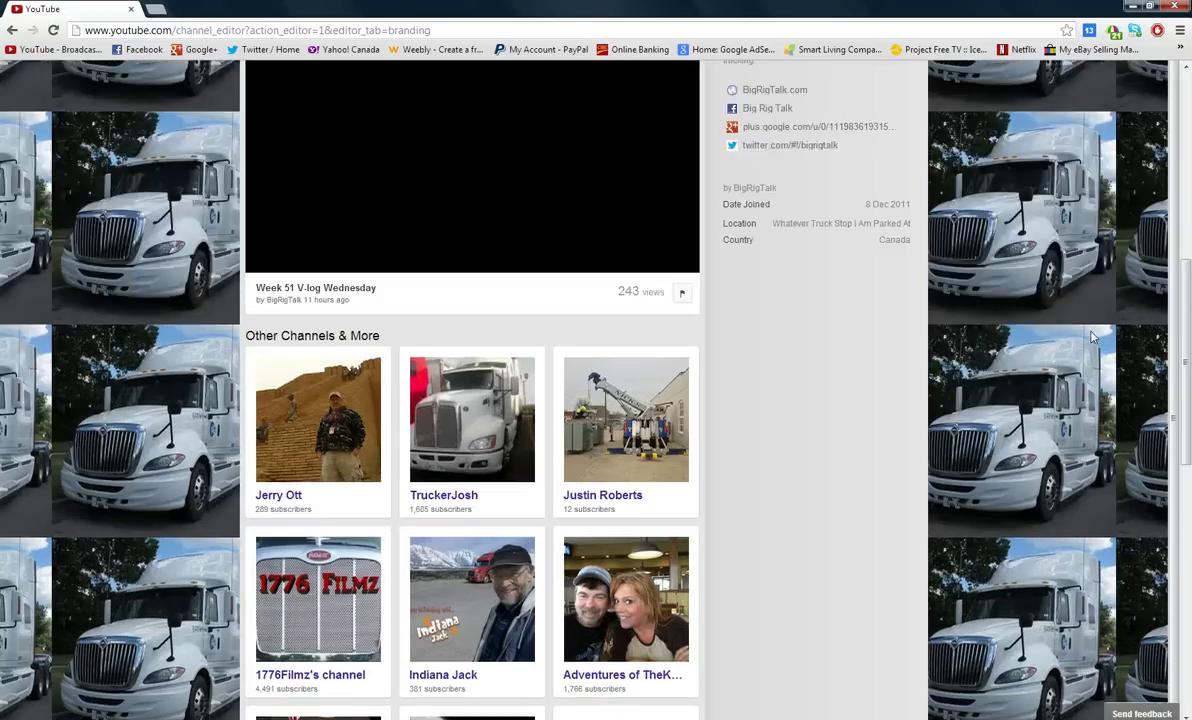
pyautogui.scroll(3, 1093, 337)
pyautogui.scroll(1, 1093, 337)
pyautogui.scroll(1, 1093, 337)
pyautogui.scroll(1, 1093, 337)
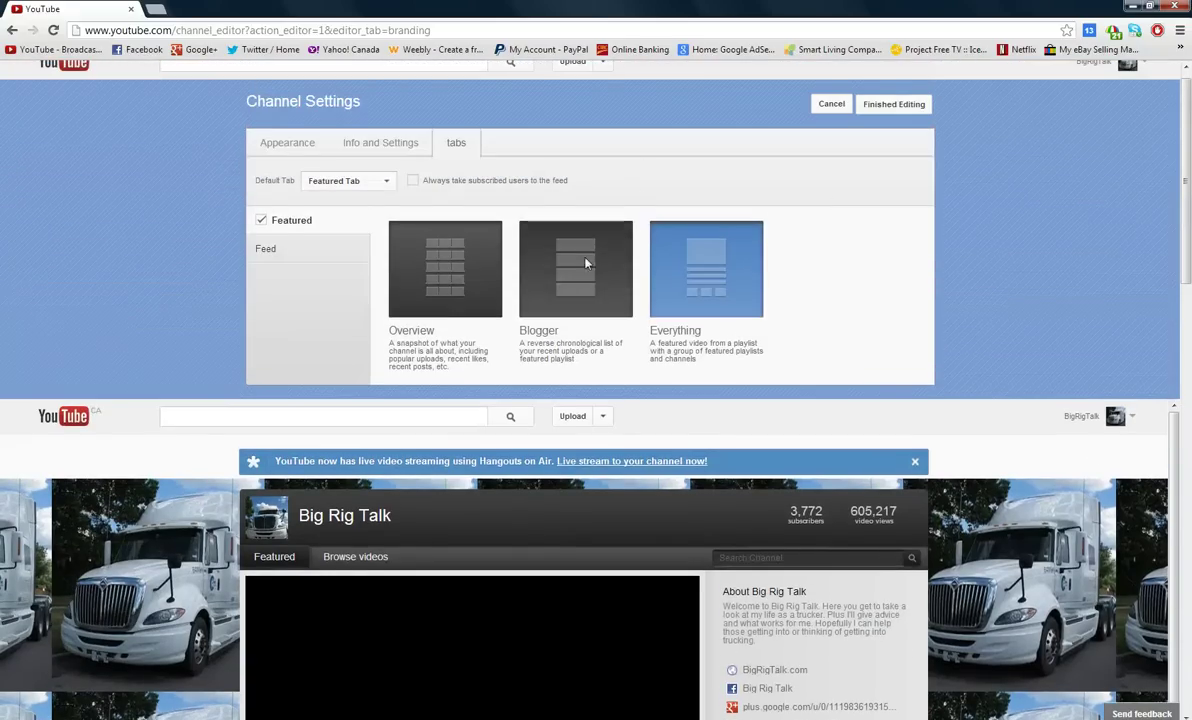
# Switch the Featured tab to the Blogger layout and review its chronological uploads preview.
pyautogui.click(580, 285)
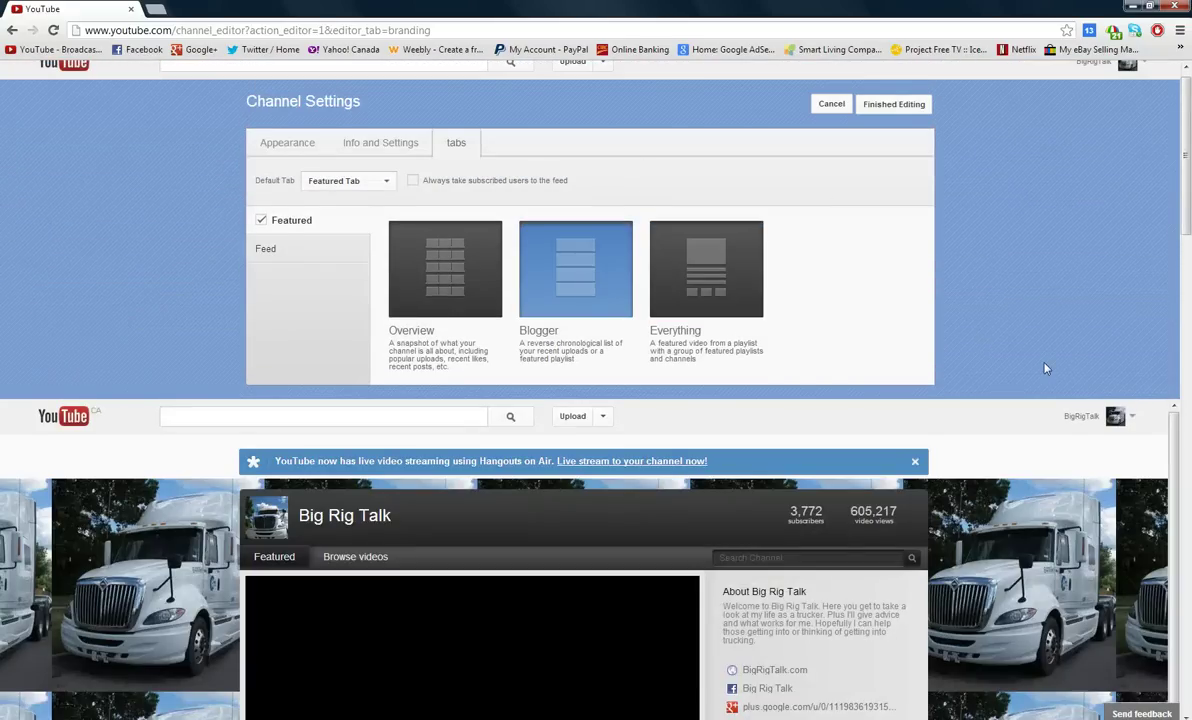
pyautogui.scroll(-3, 1045, 369)
pyautogui.scroll(-1, 1045, 369)
pyautogui.scroll(-2, 1043, 367)
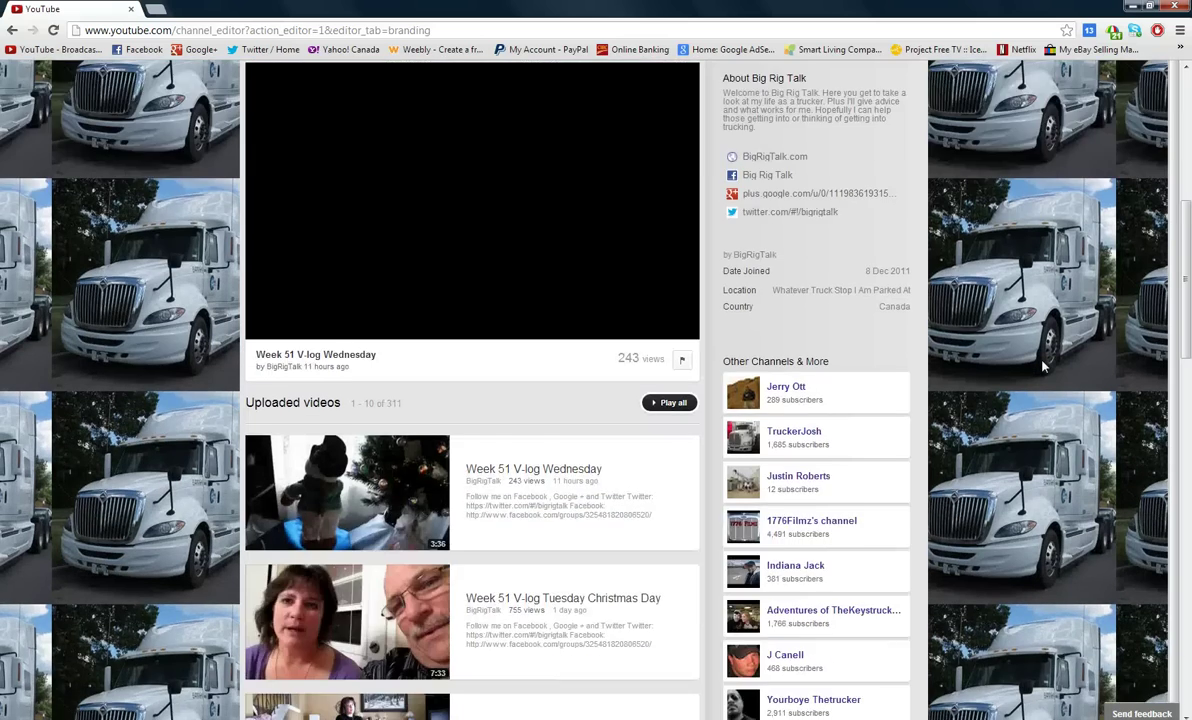
pyautogui.scroll(-1, 1043, 367)
pyautogui.scroll(-2, 1043, 367)
pyautogui.scroll(-1, 1043, 367)
pyautogui.scroll(-2, 1043, 367)
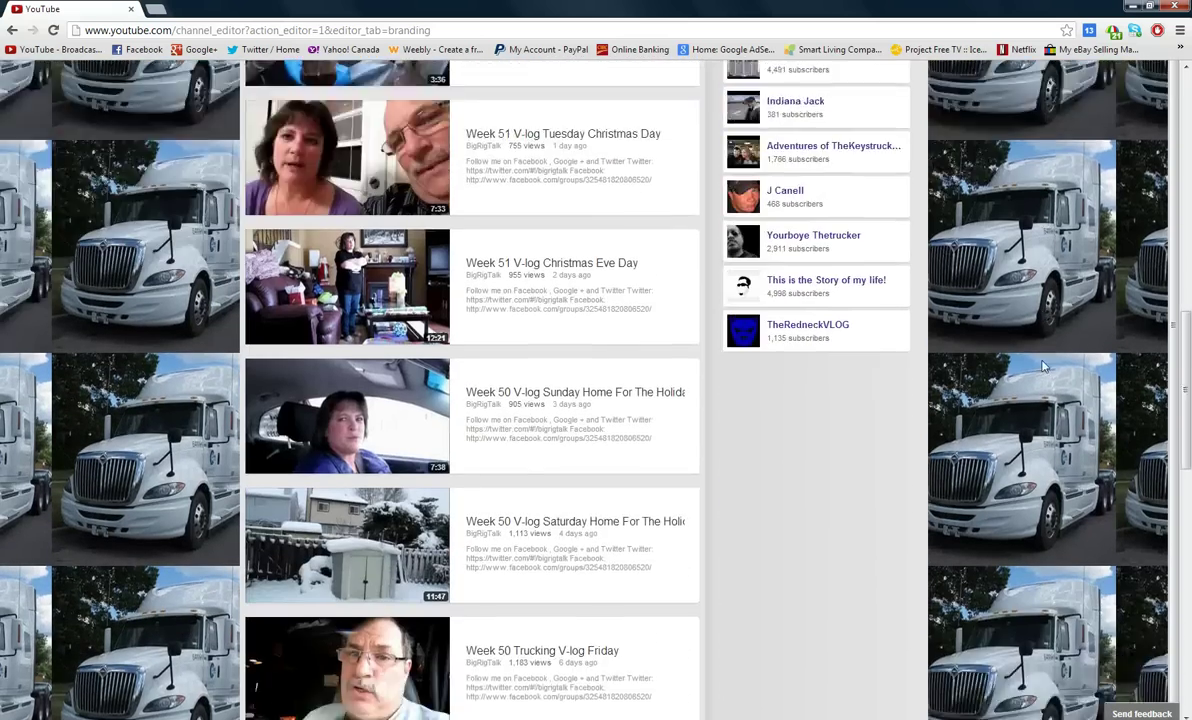
pyautogui.scroll(-2, 1043, 367)
pyautogui.scroll(-2, 1043, 367)
pyautogui.scroll(3, 1043, 367)
pyautogui.scroll(2, 1043, 367)
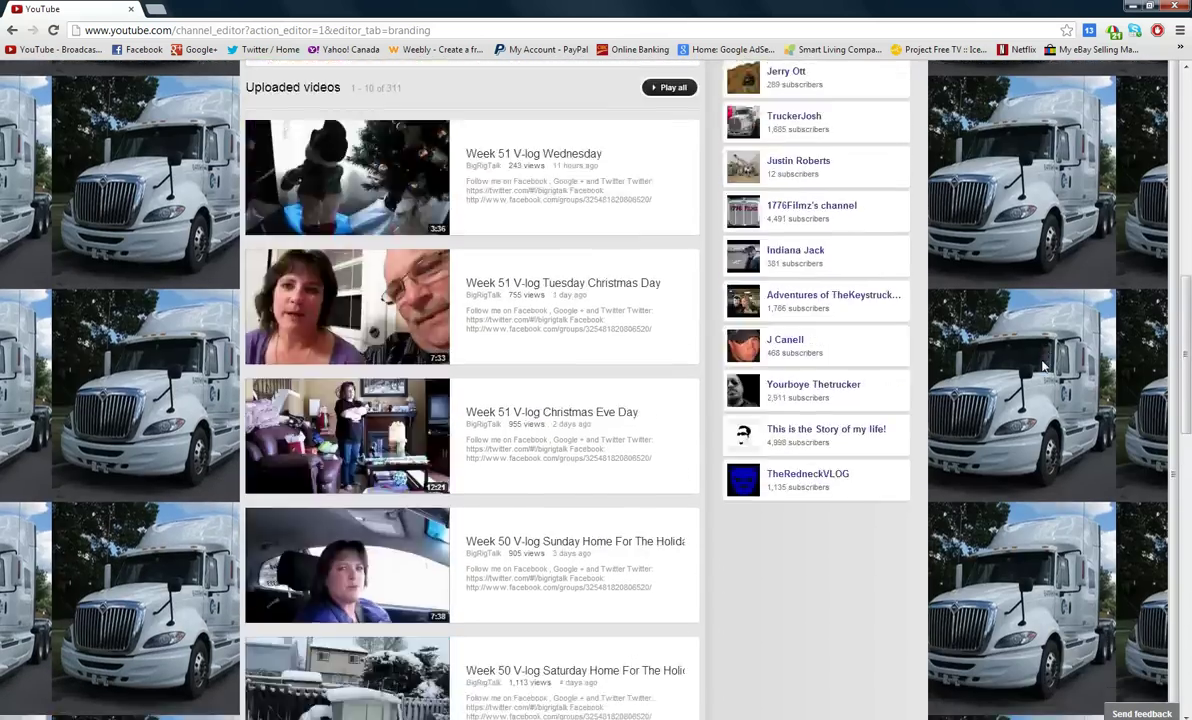
pyautogui.scroll(4, 1043, 367)
pyautogui.scroll(4, 1043, 367)
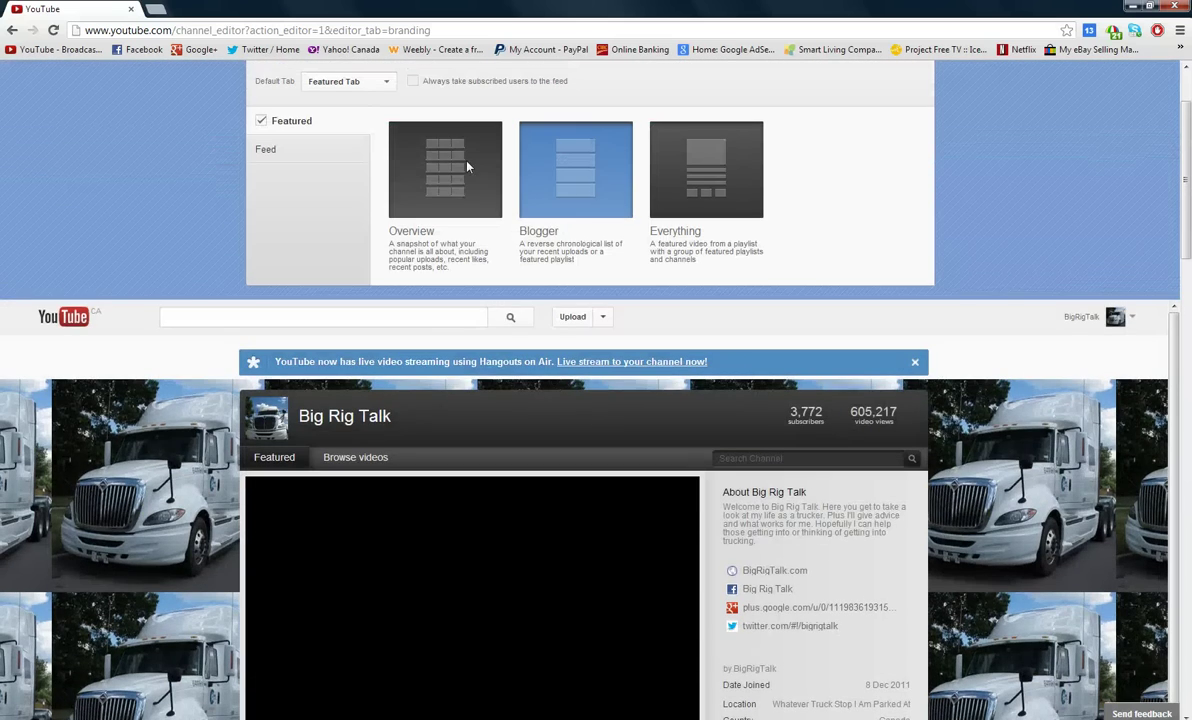
pyautogui.click(466, 167)
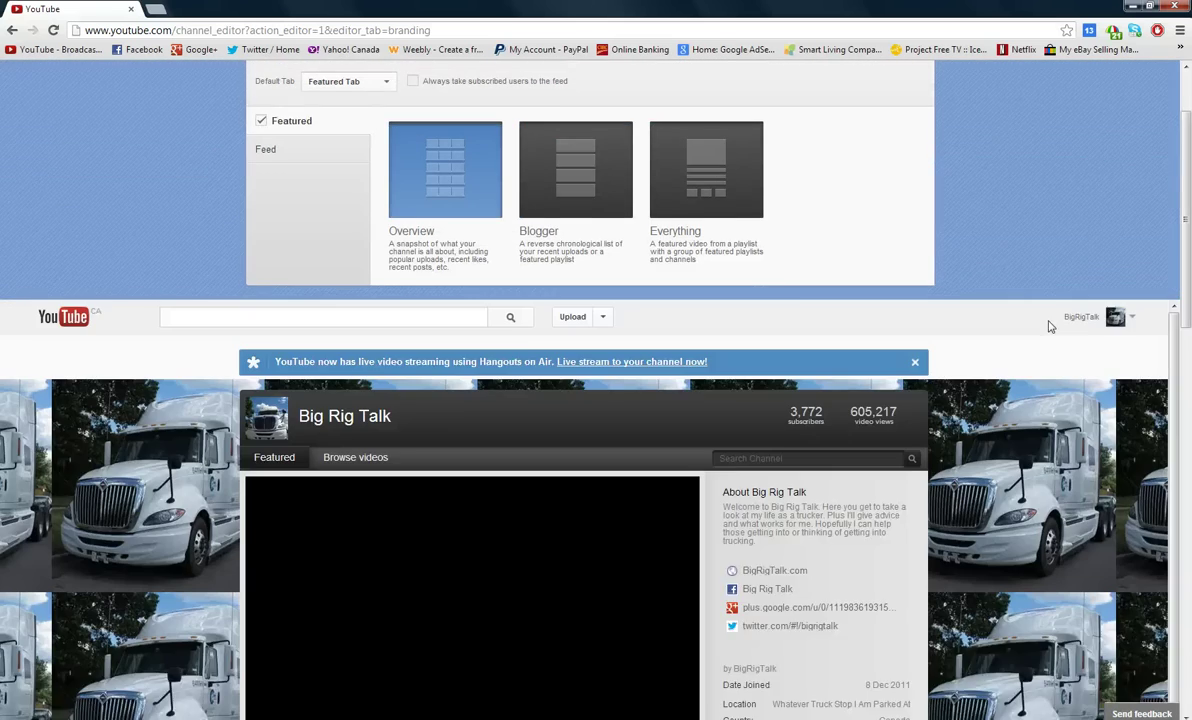
pyautogui.scroll(-1, 1048, 324)
pyautogui.scroll(-3, 1048, 324)
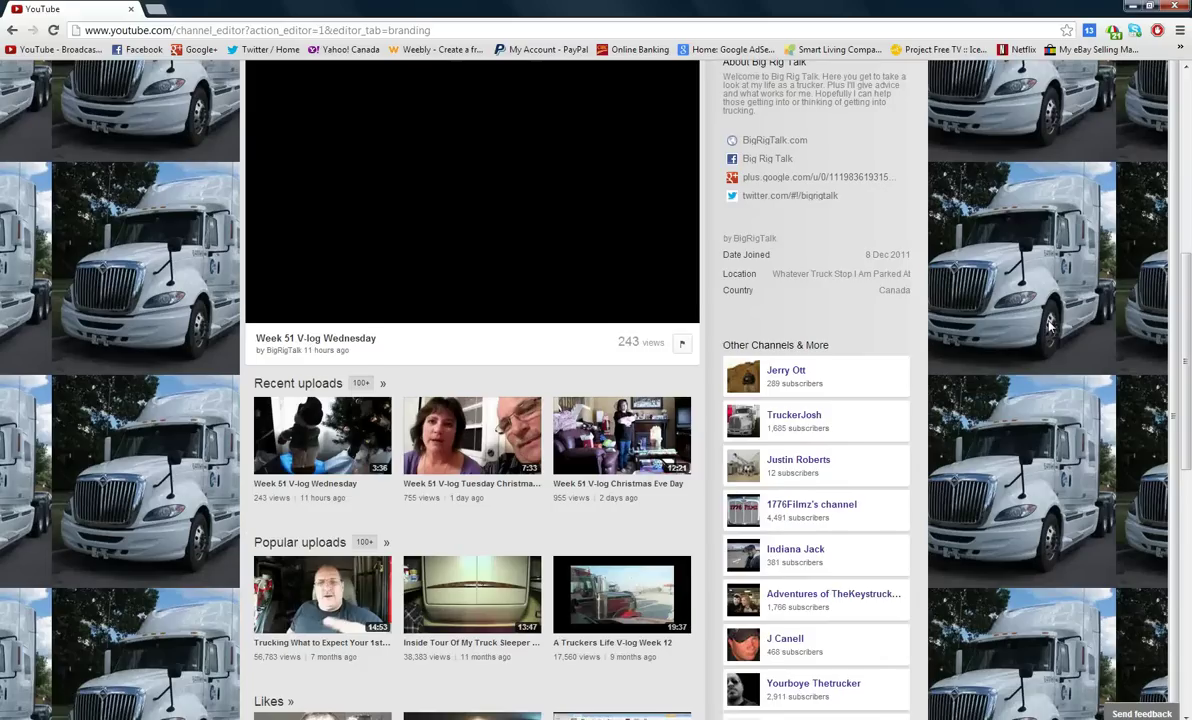
pyautogui.scroll(-2, 1048, 324)
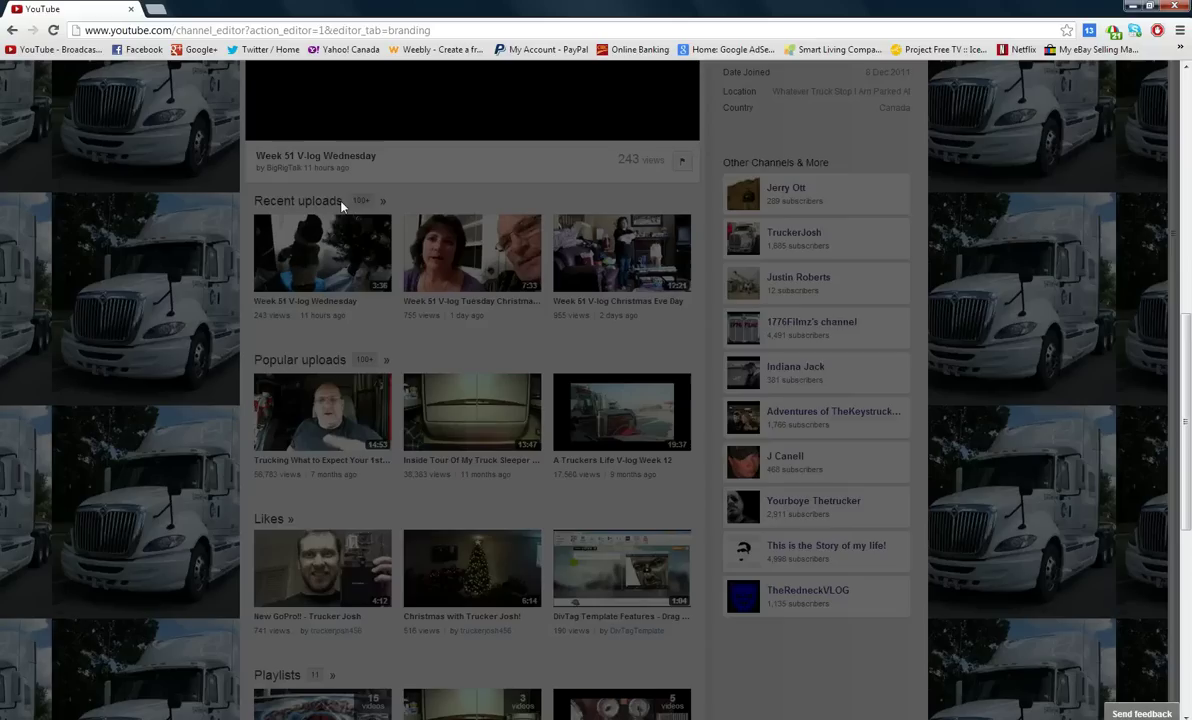
pyautogui.click(341, 205)
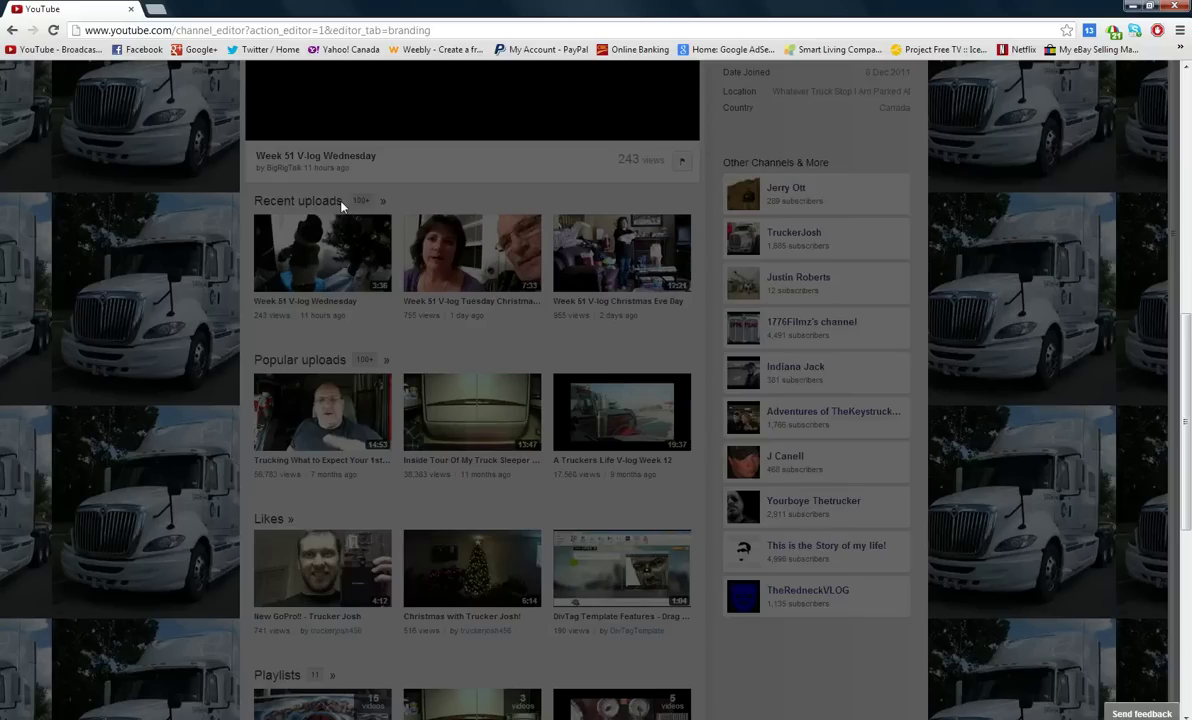
pyautogui.click(102, 220)
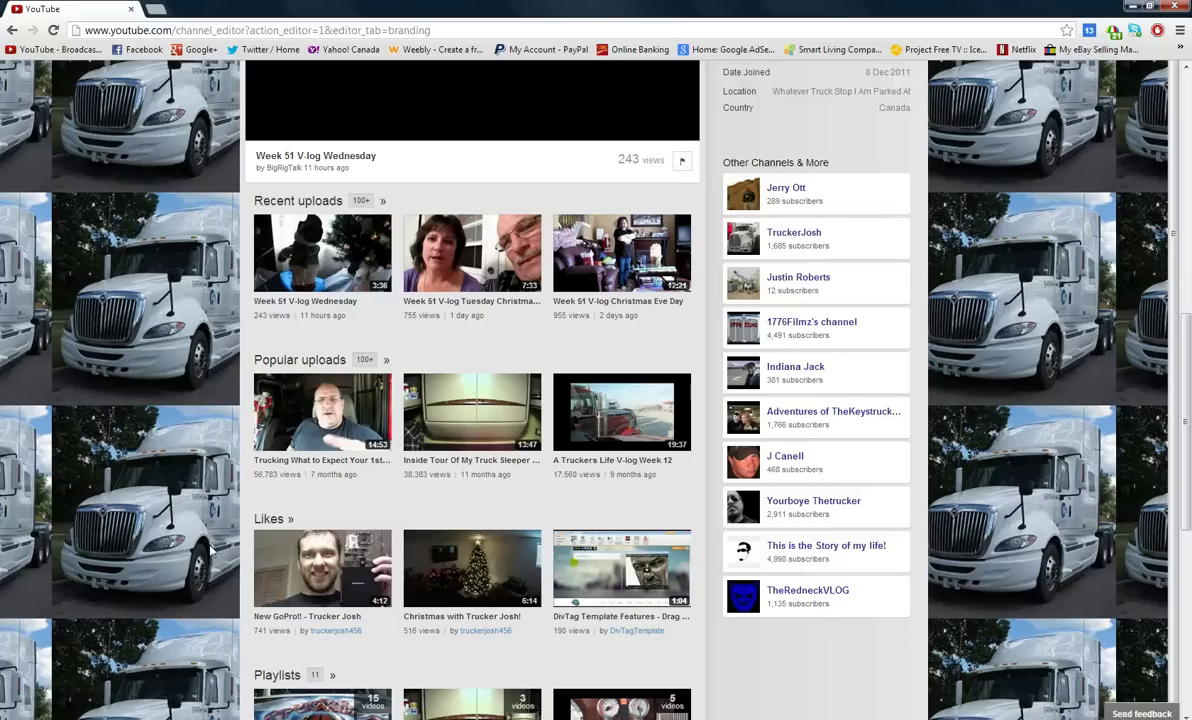
pyautogui.scroll(-2, 210, 537)
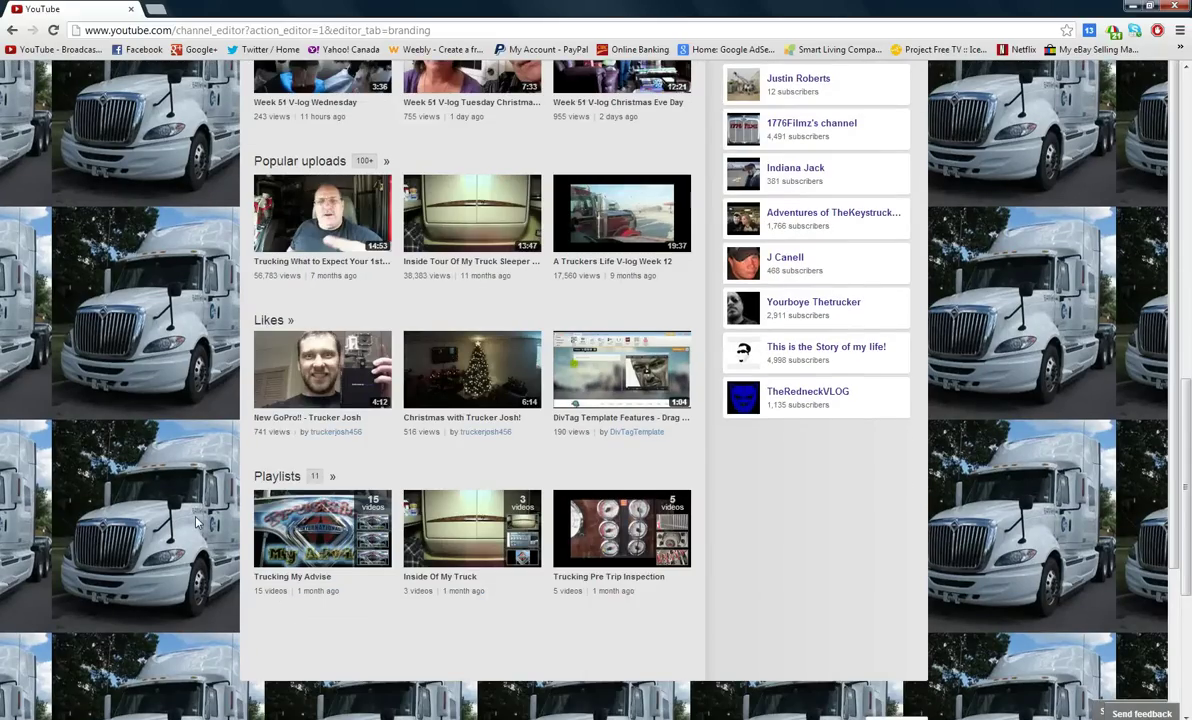
pyautogui.scroll(2, 197, 521)
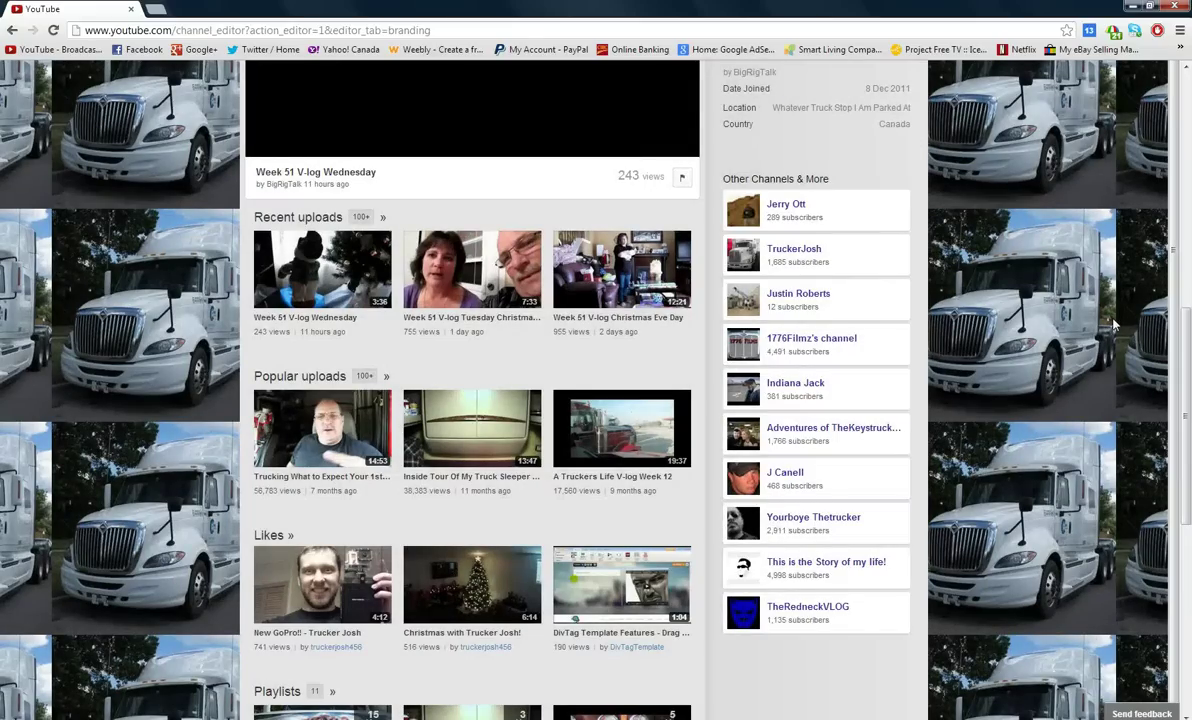
pyautogui.scroll(2, 980, 515)
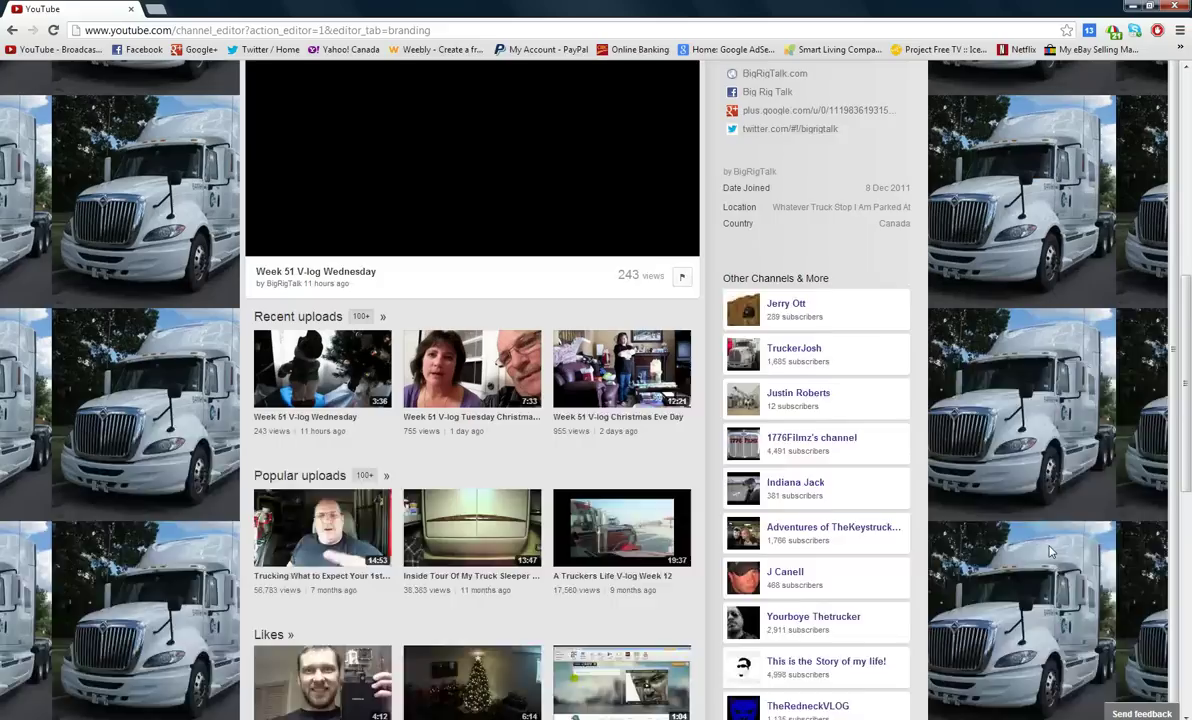
pyautogui.scroll(1, 1050, 549)
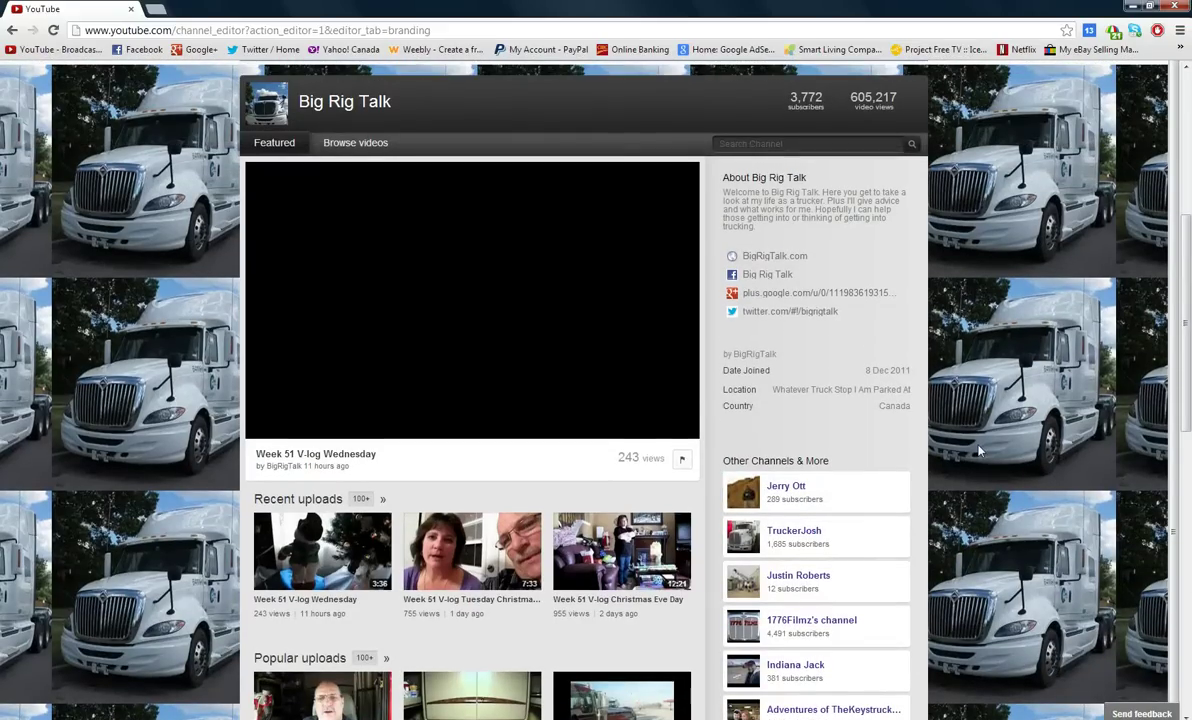
pyautogui.scroll(2, 870, 345)
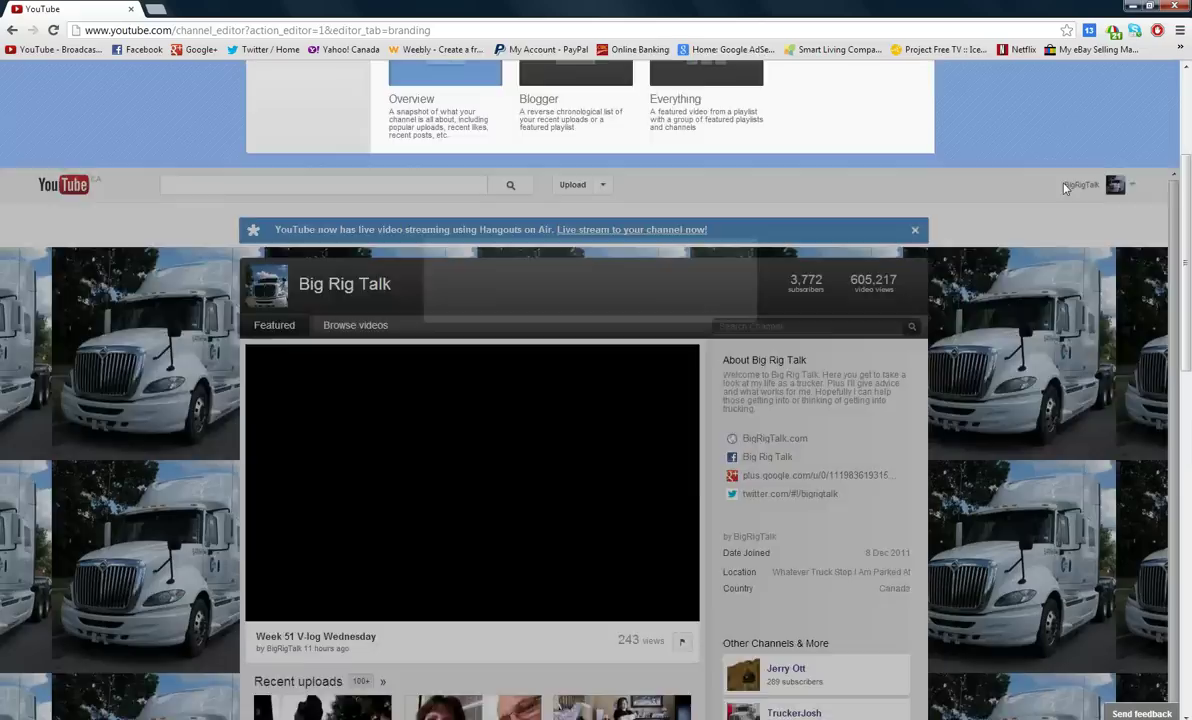
pyautogui.scroll(3, 1065, 188)
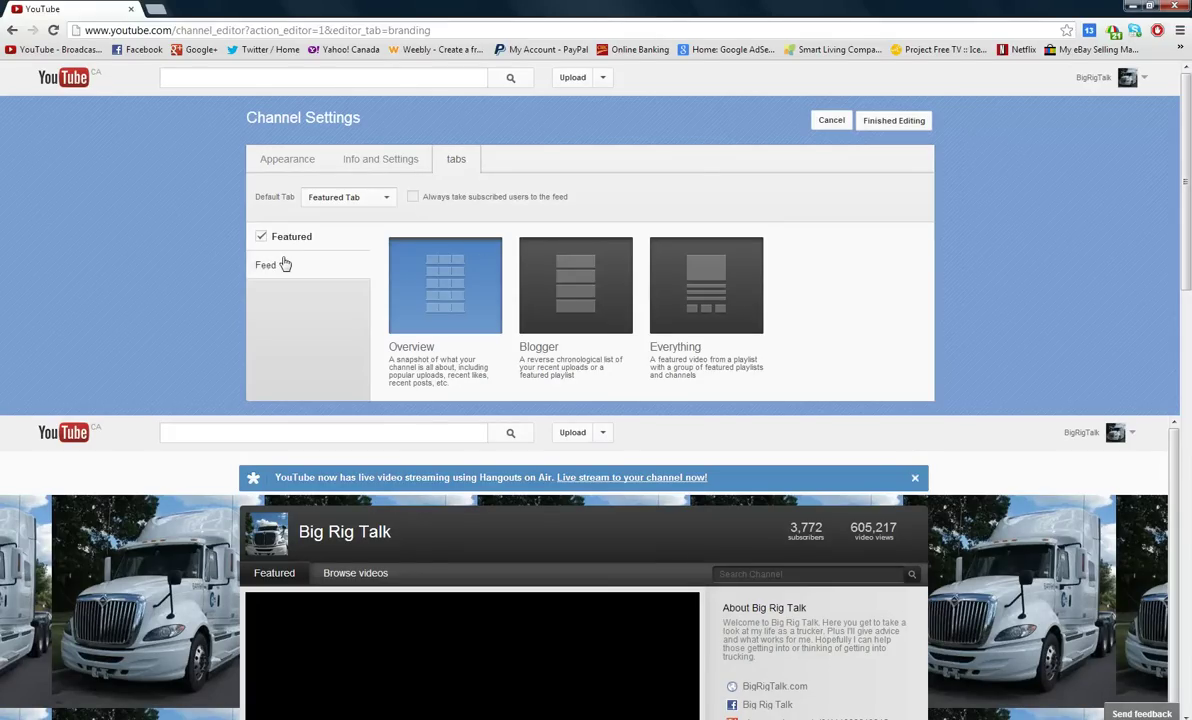
pyautogui.click(385, 198)
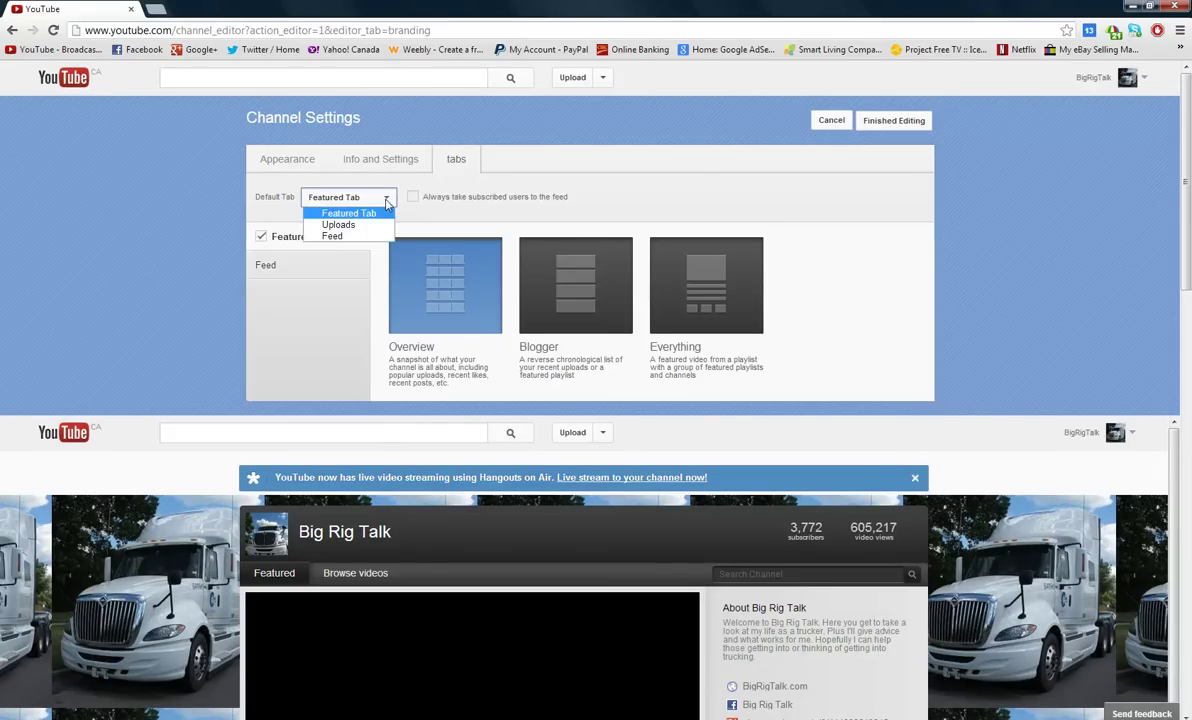
pyautogui.click(386, 203)
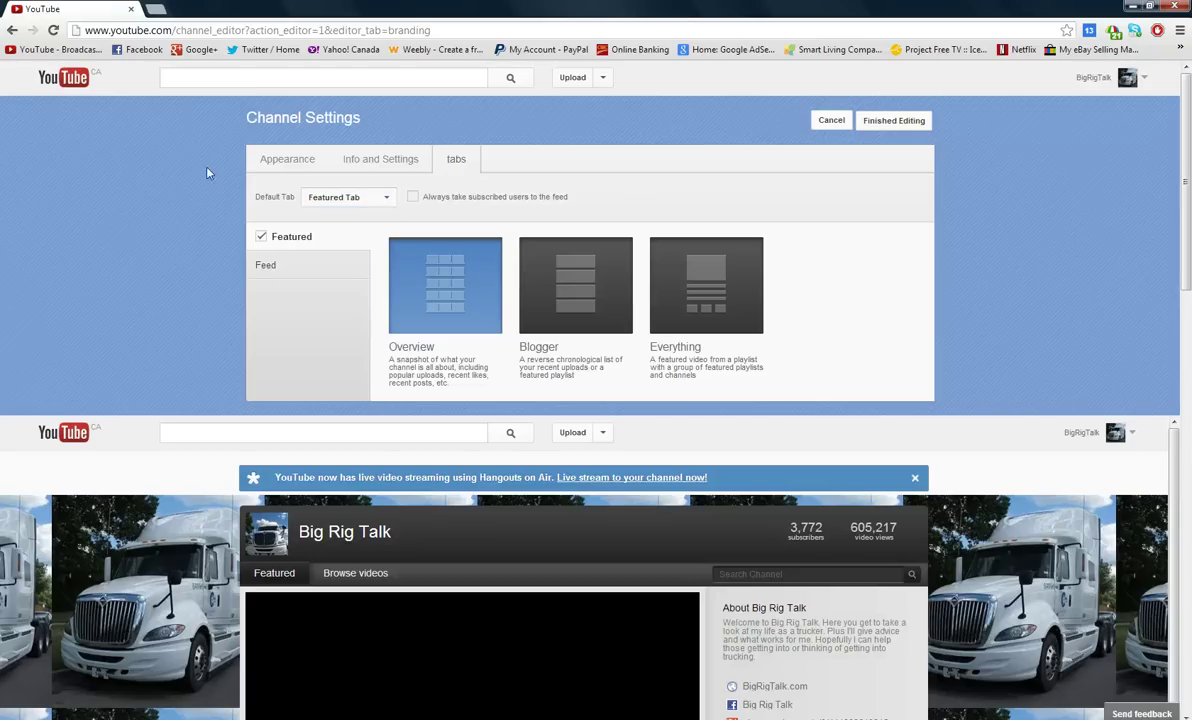
# Finish editing to save the settings and view the live Big Rig Talk page.
pyautogui.click(910, 127)
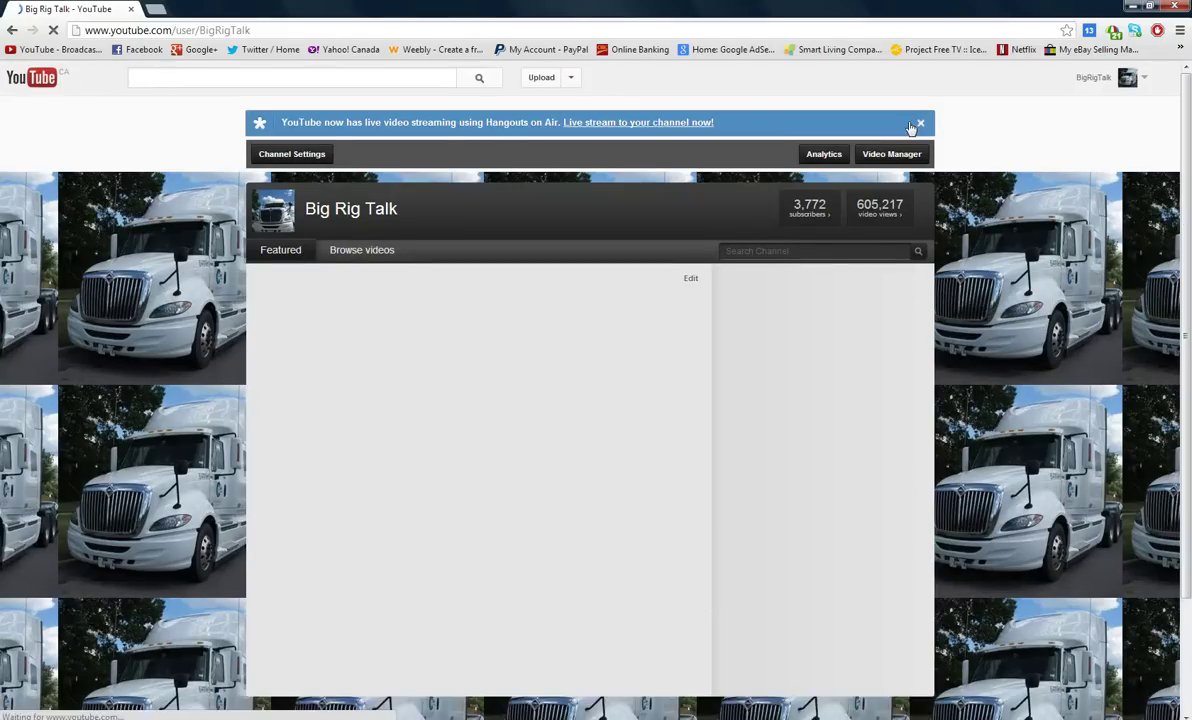
pyautogui.scroll(-1, 1022, 197)
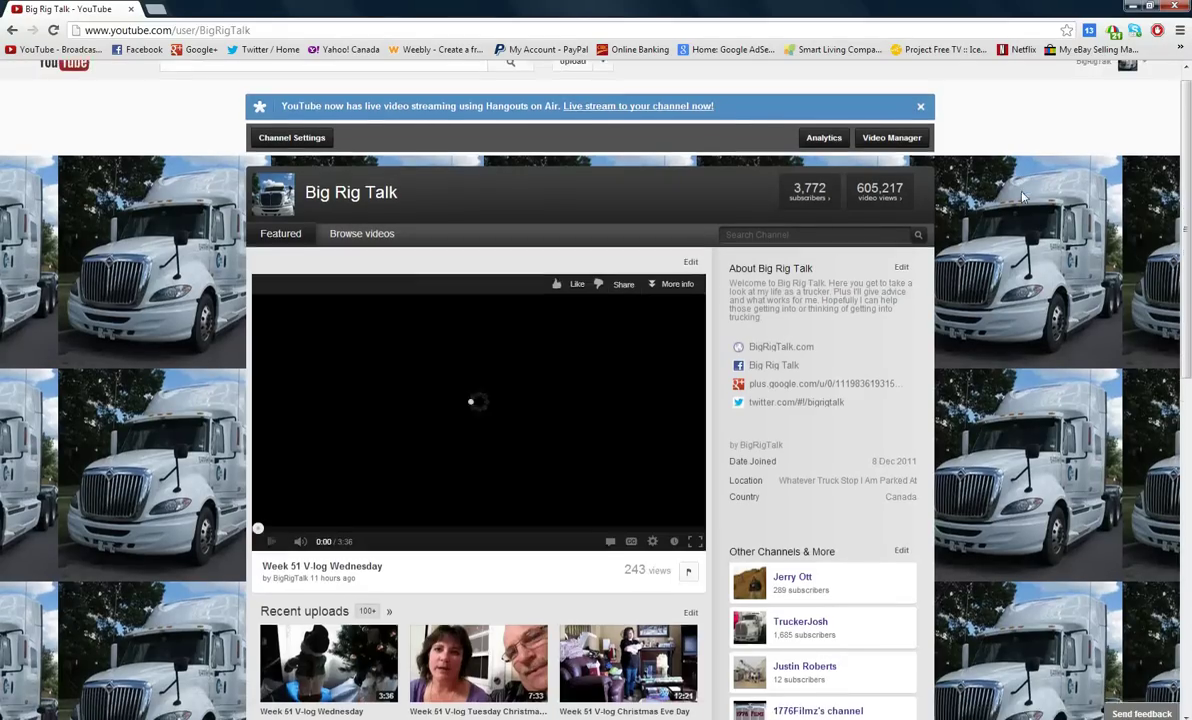
pyautogui.scroll(-1, 1022, 197)
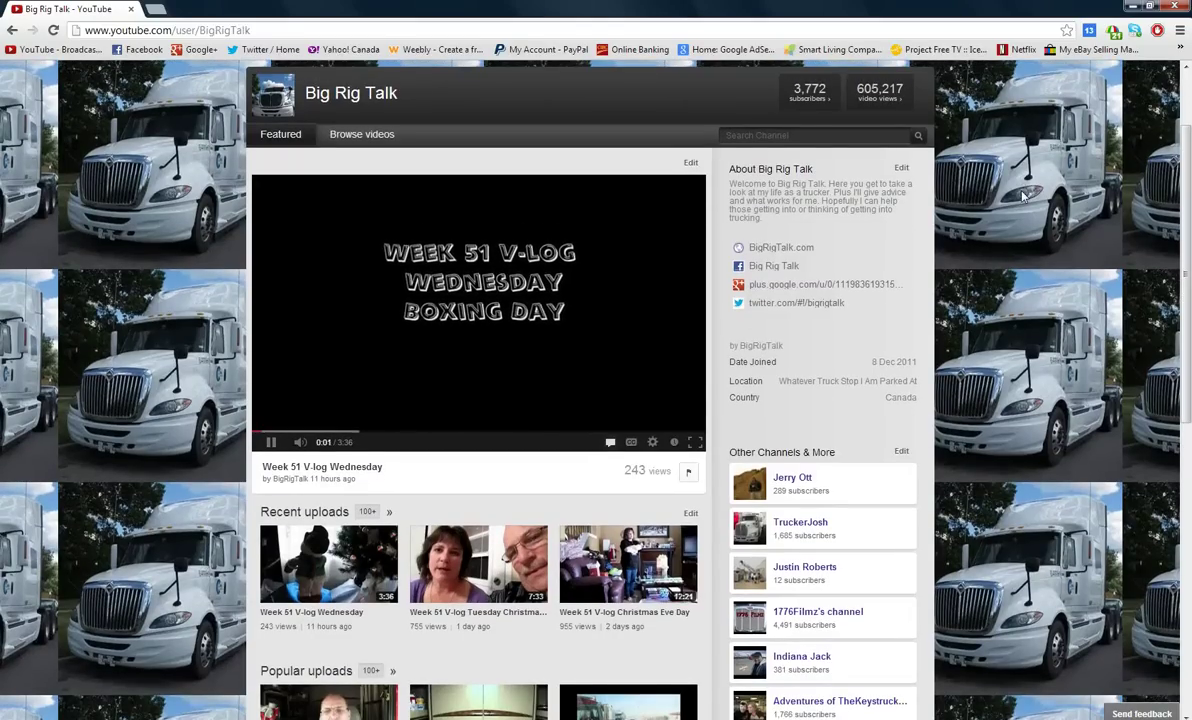
# Pause the featured video and browse the recent, popular, liked uploads and playlists.
pyautogui.click(277, 446)
pyautogui.scroll(-2, 212, 440)
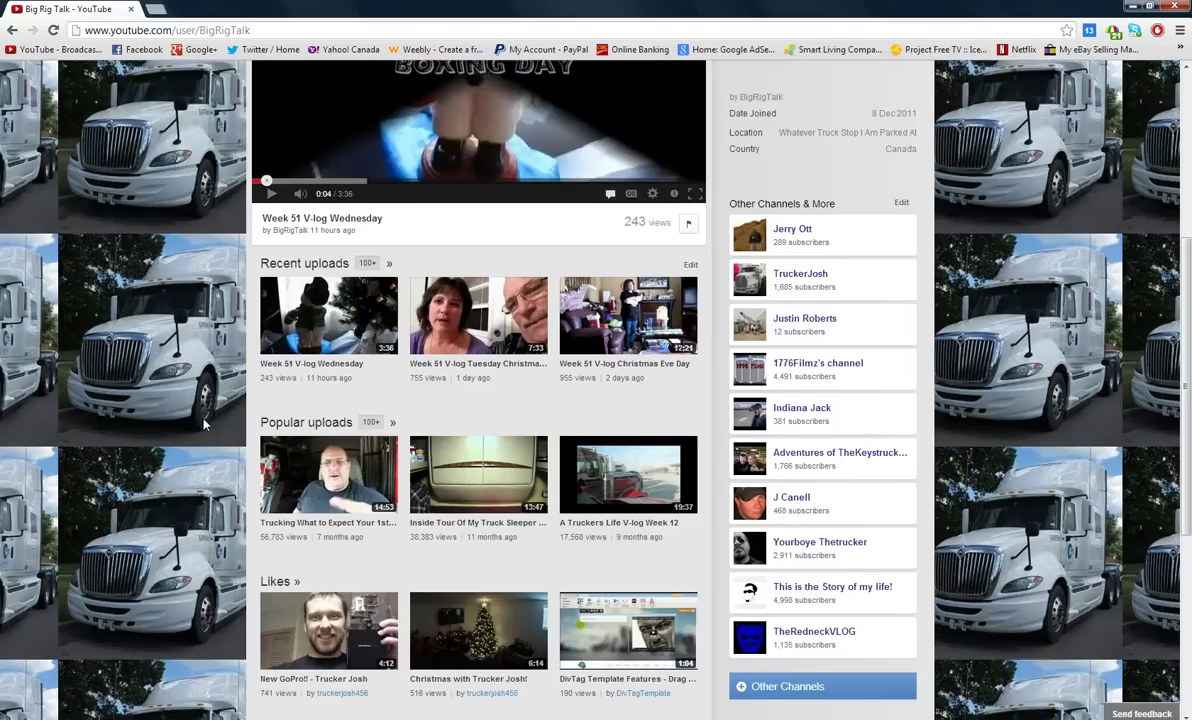
pyautogui.scroll(-2, 205, 428)
pyautogui.scroll(1, 203, 423)
pyautogui.scroll(1, 203, 423)
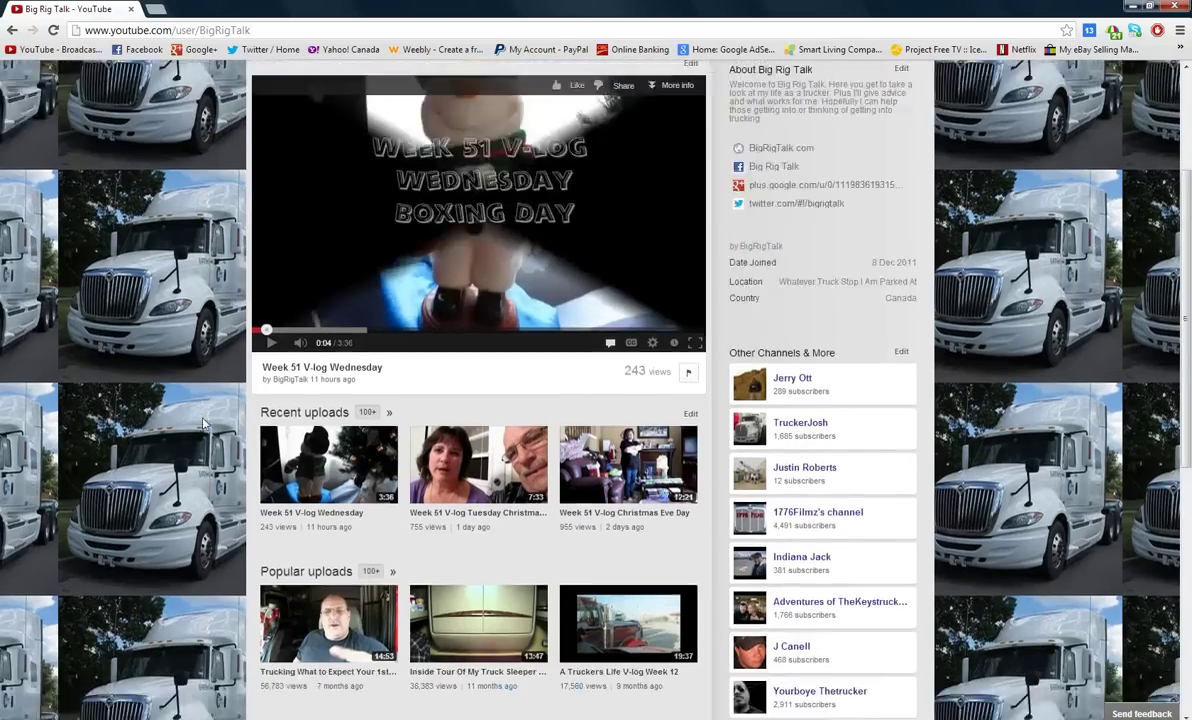
pyautogui.scroll(-1, 203, 423)
pyautogui.scroll(-1, 203, 423)
pyautogui.scroll(-1, 203, 421)
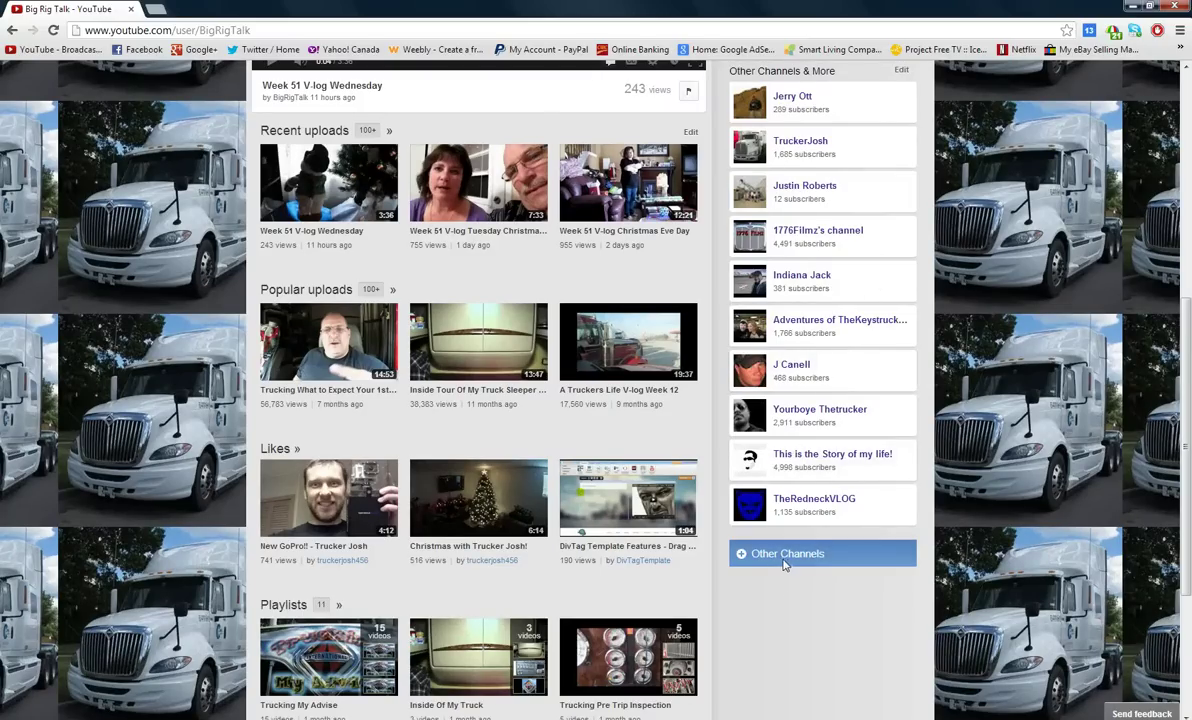
pyautogui.scroll(1, 940, 460)
pyautogui.scroll(1, 944, 443)
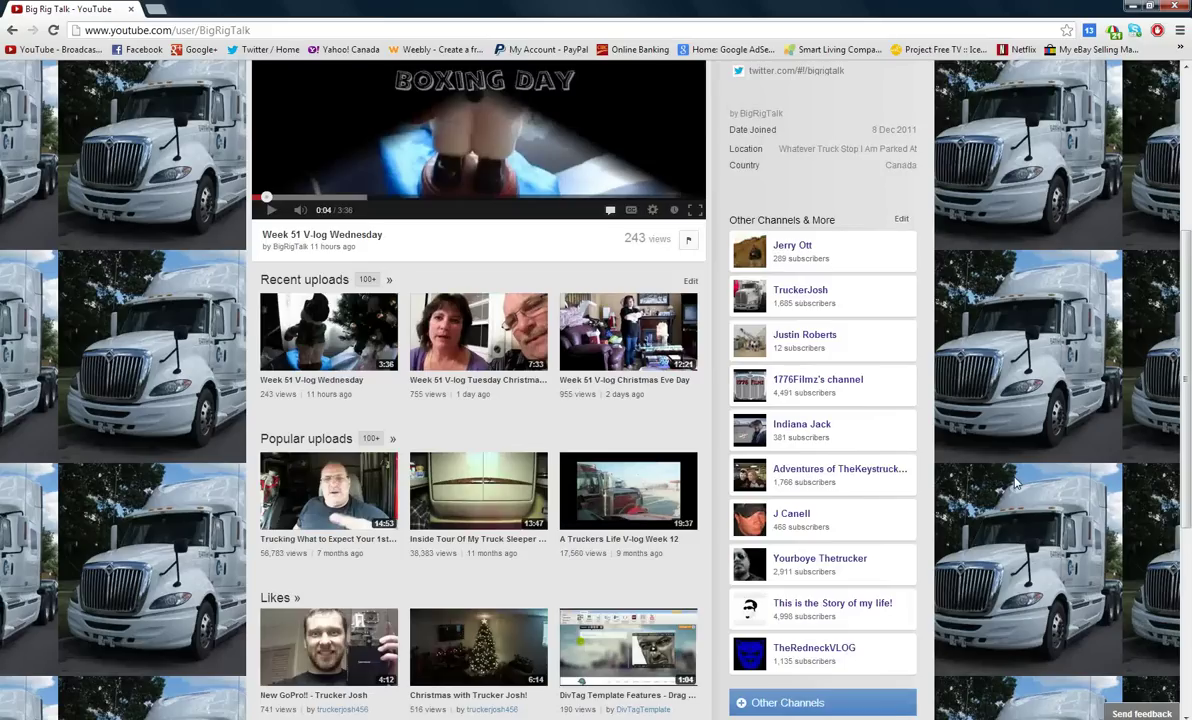
pyautogui.scroll(1, 980, 460)
pyautogui.scroll(1, 1015, 483)
pyautogui.scroll(2, 1015, 483)
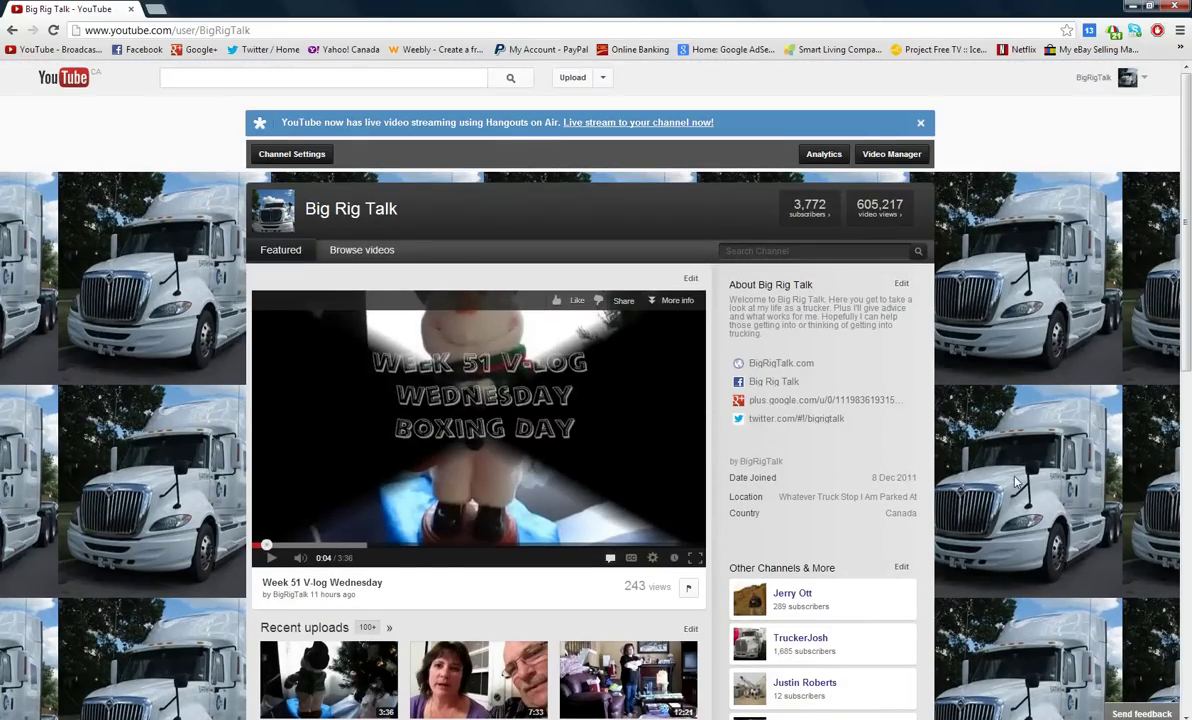